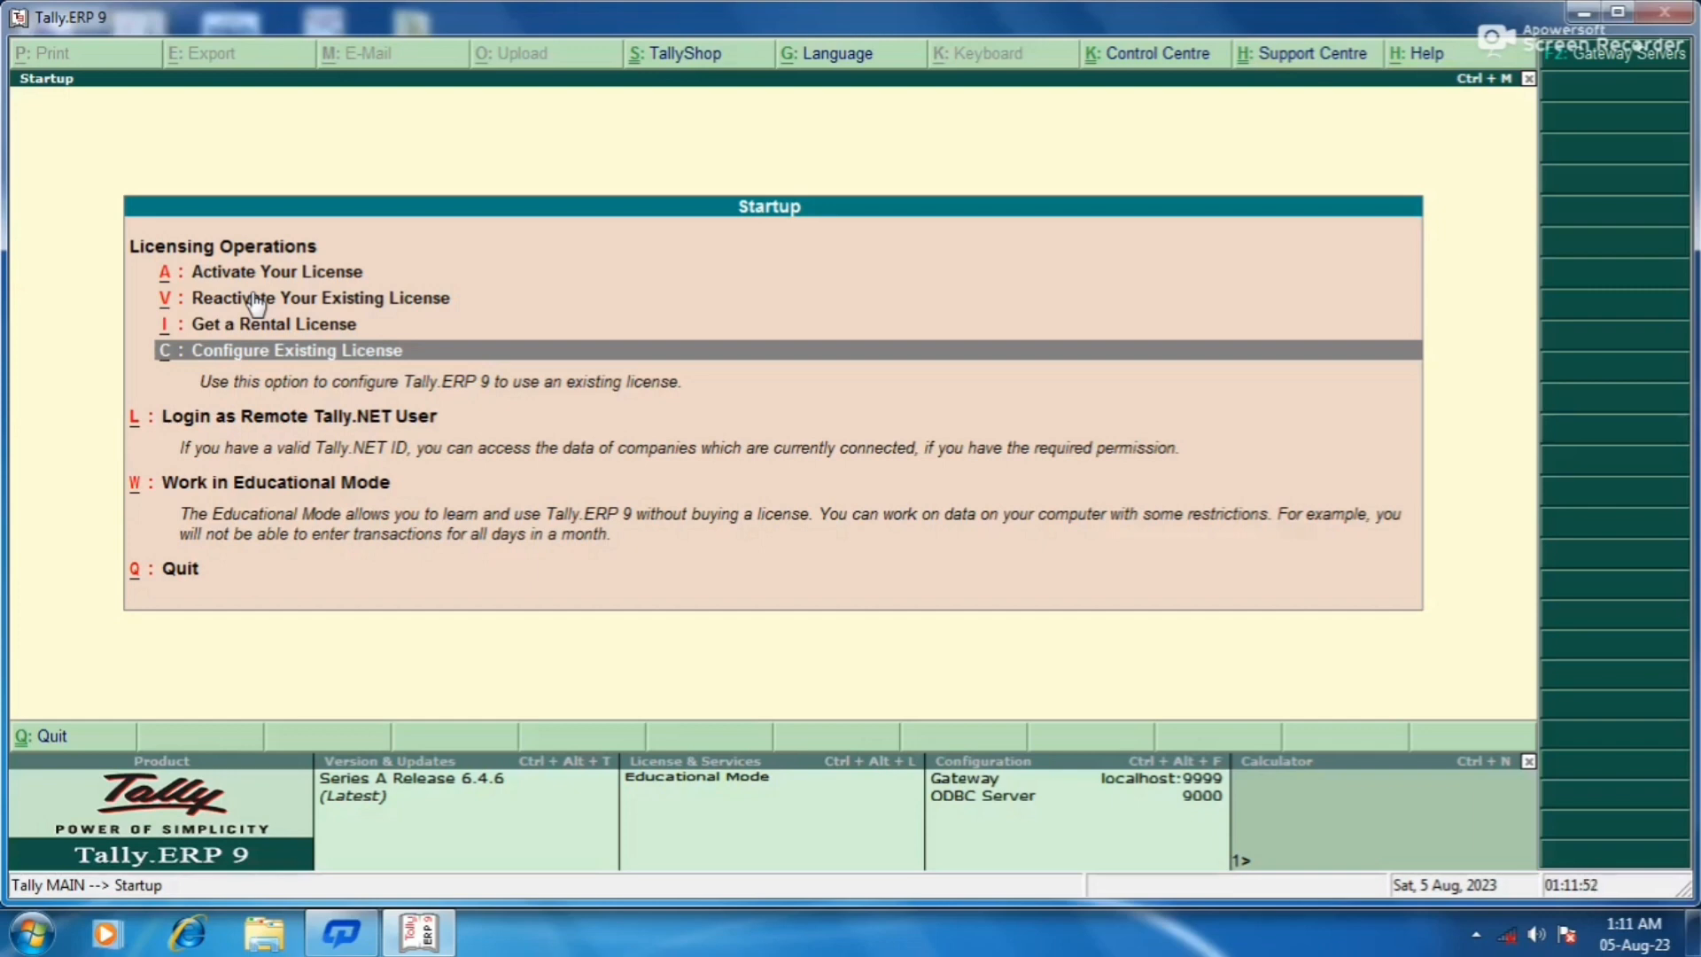
- Start working in Educational Mode instead of using a licensing operation
{"action": "key", "text": "Down"}
{"action": "key", "text": "Down"}
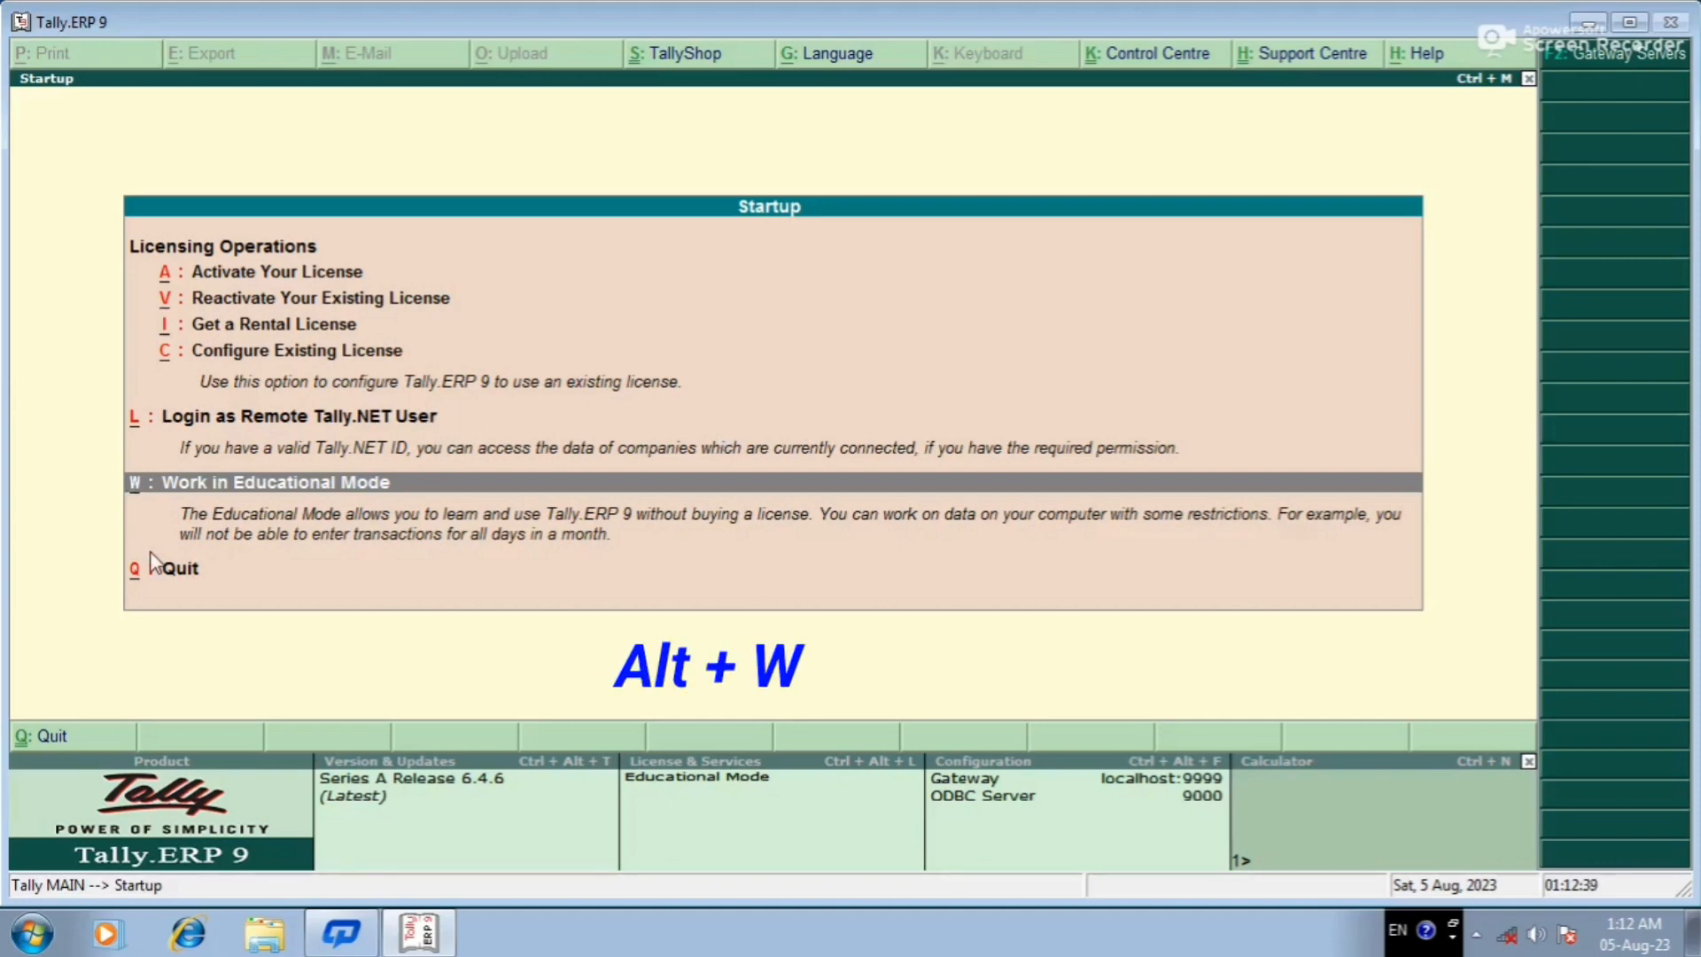
{"action": "key", "text": "alt+w"}
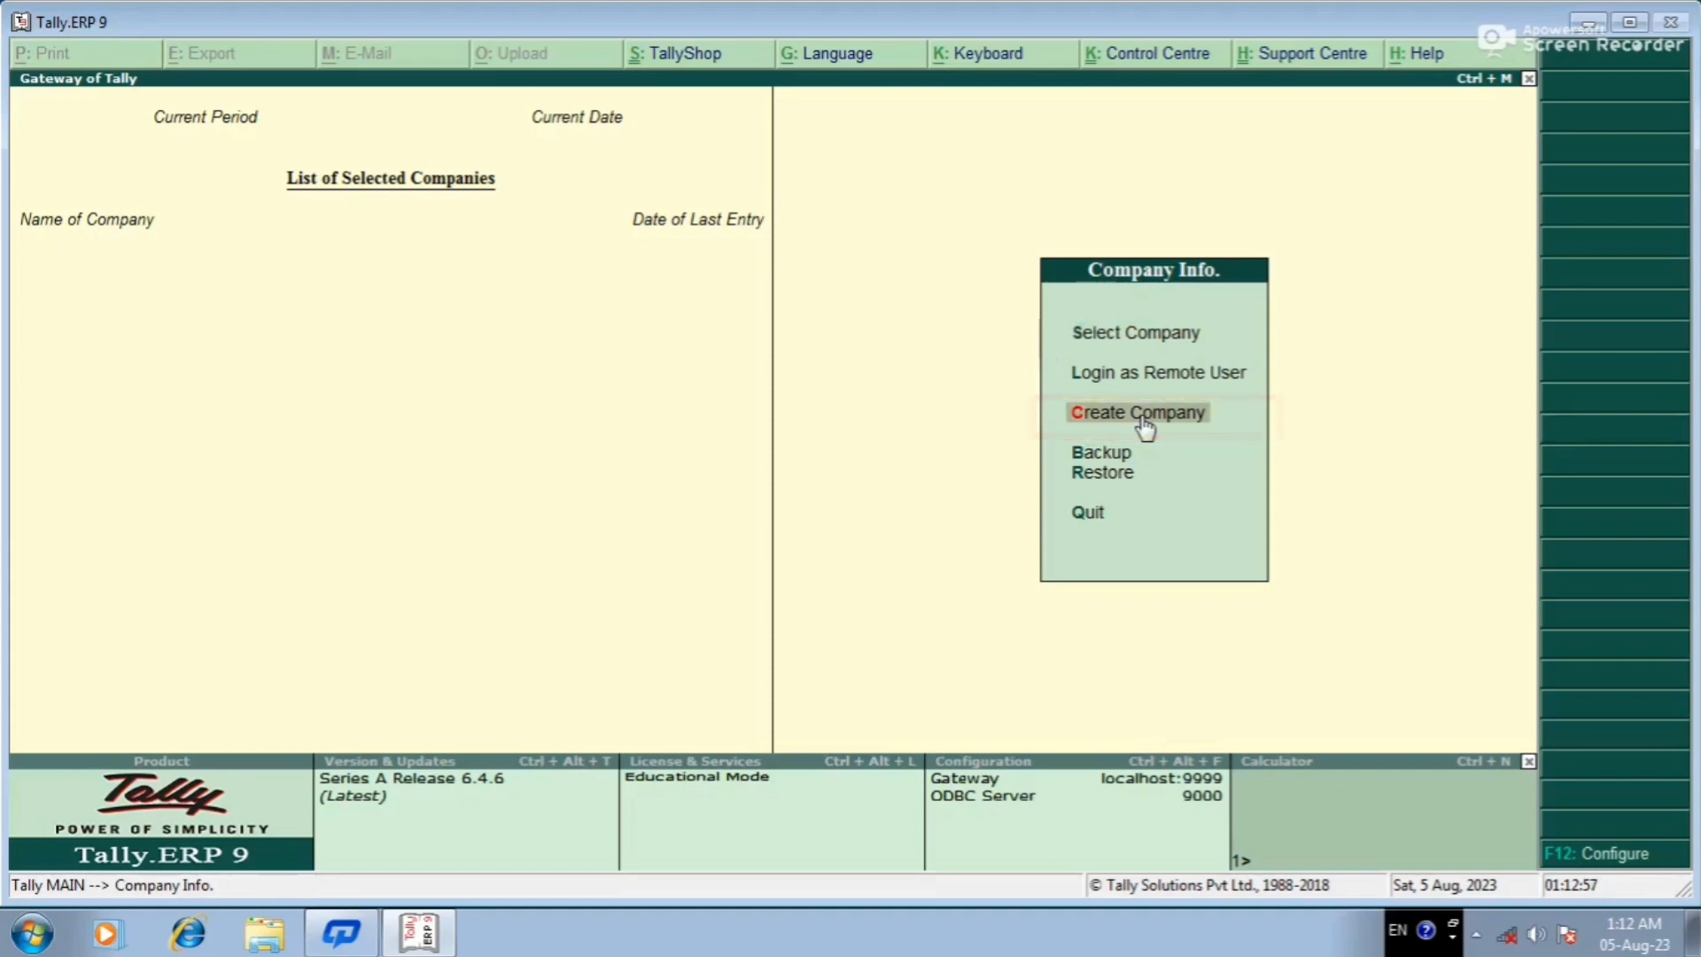
{"action": "key", "text": "Up"}
{"action": "key", "text": "Up"}
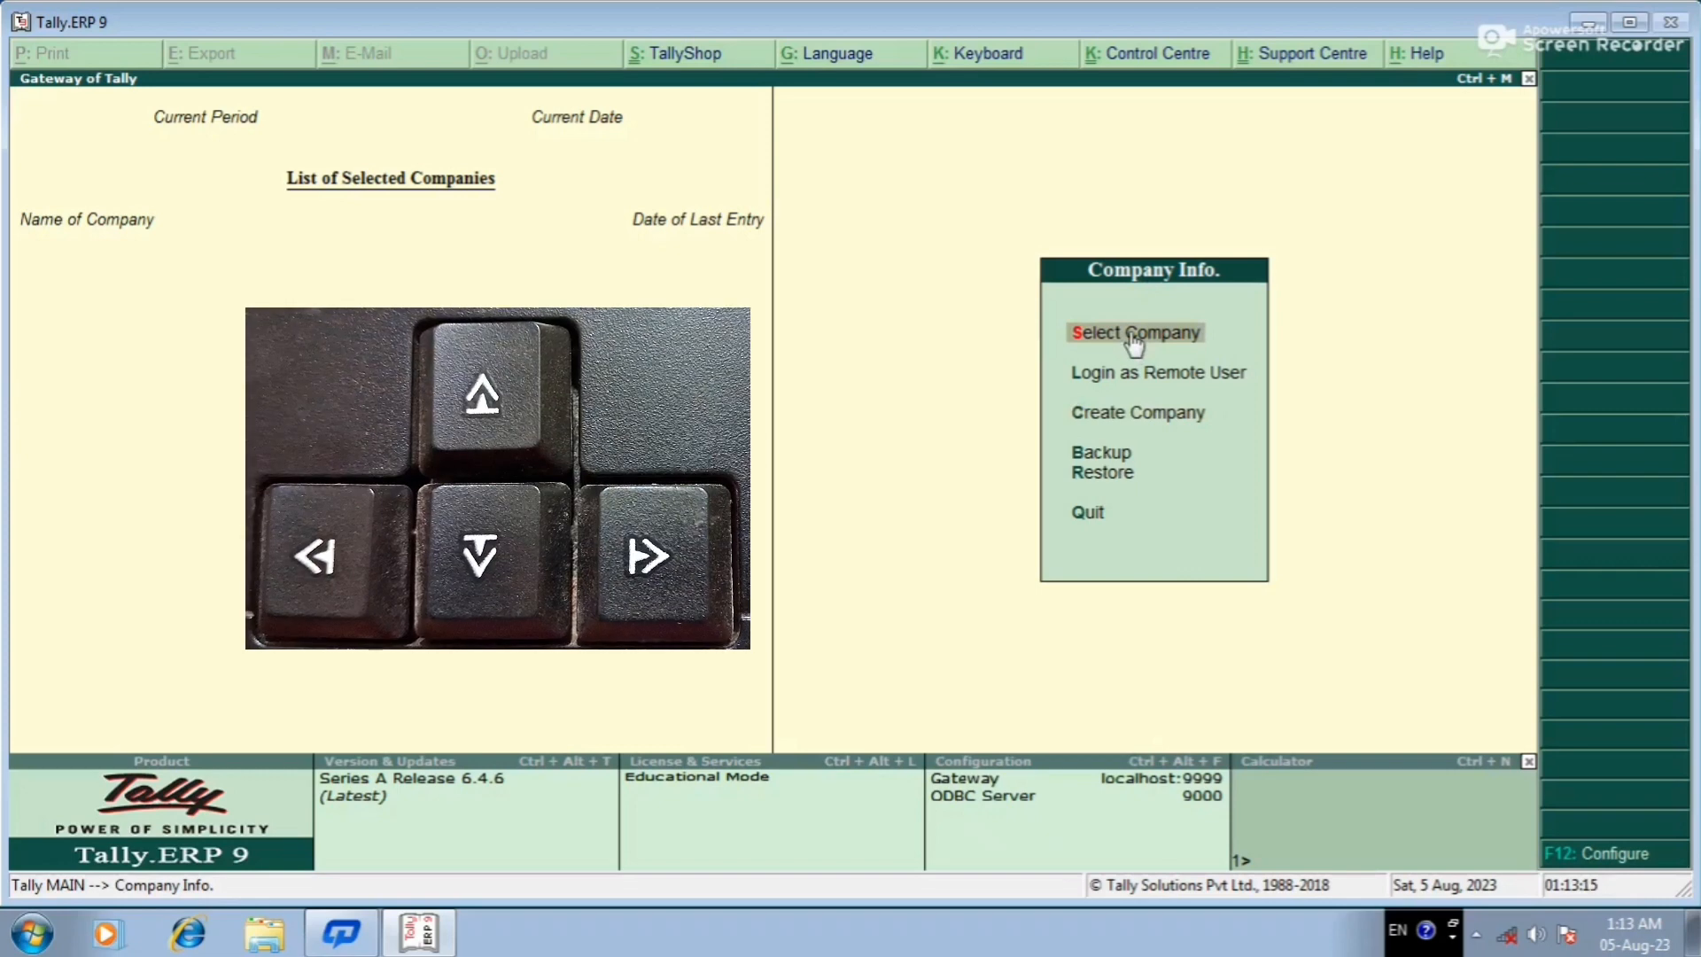
{"action": "key", "text": "Down"}
{"action": "key", "text": "Down"}
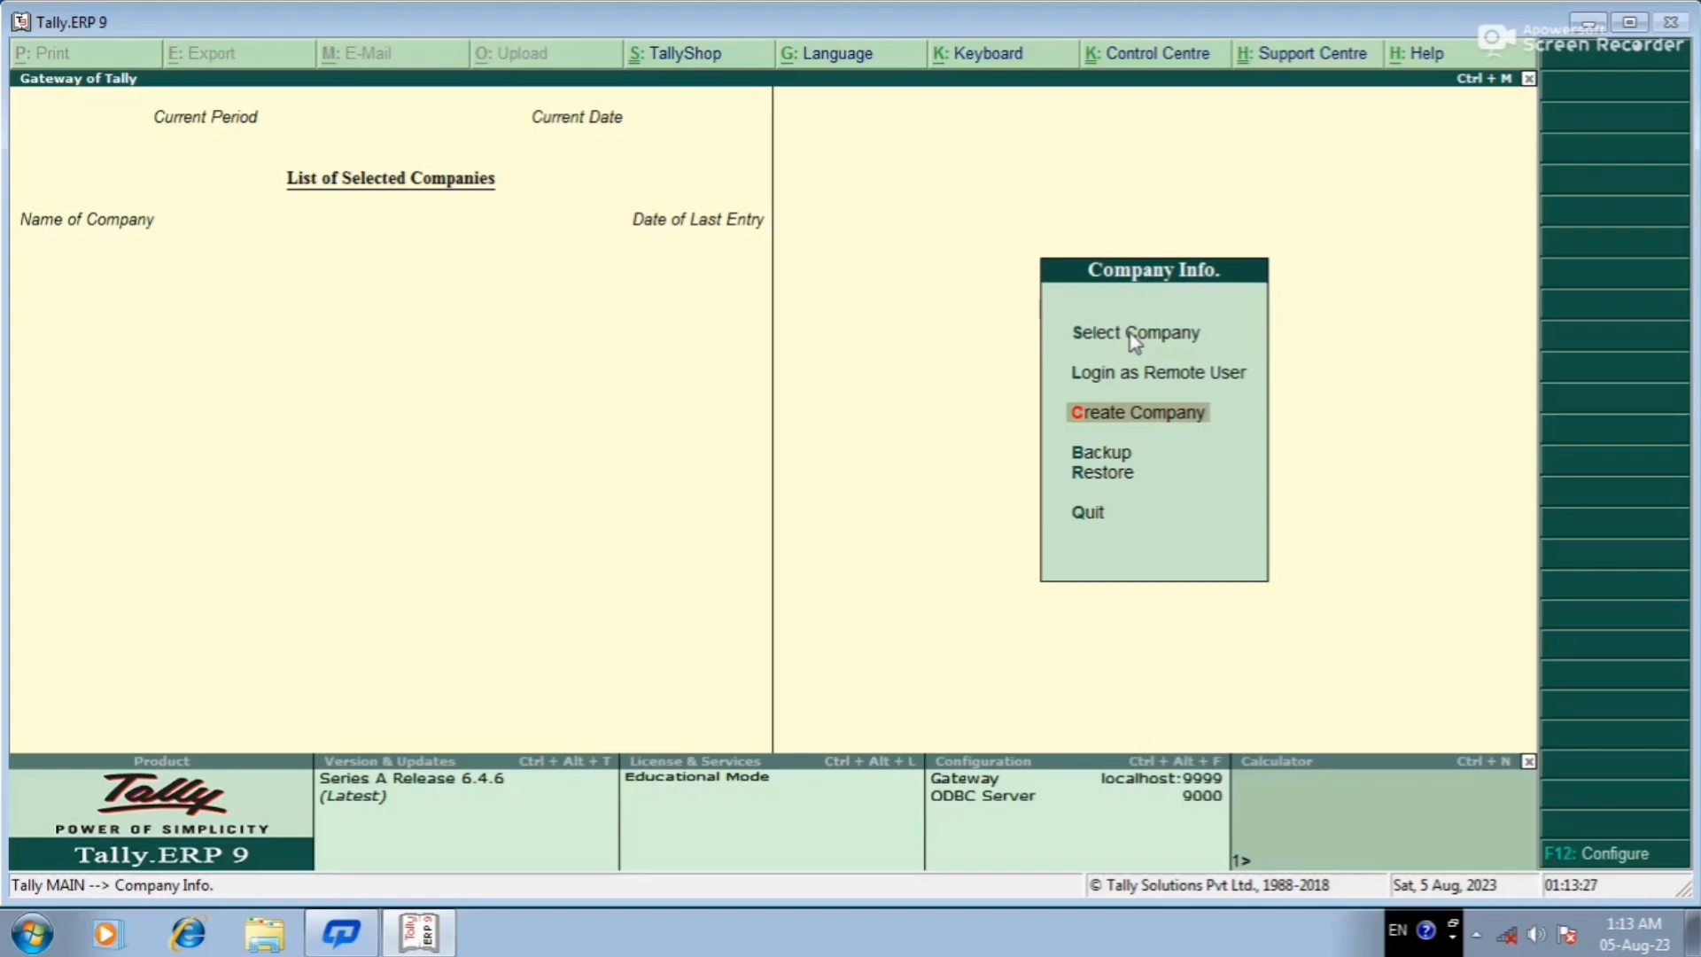
{"action": "key", "text": "Up"}
{"action": "key", "text": "Up"}
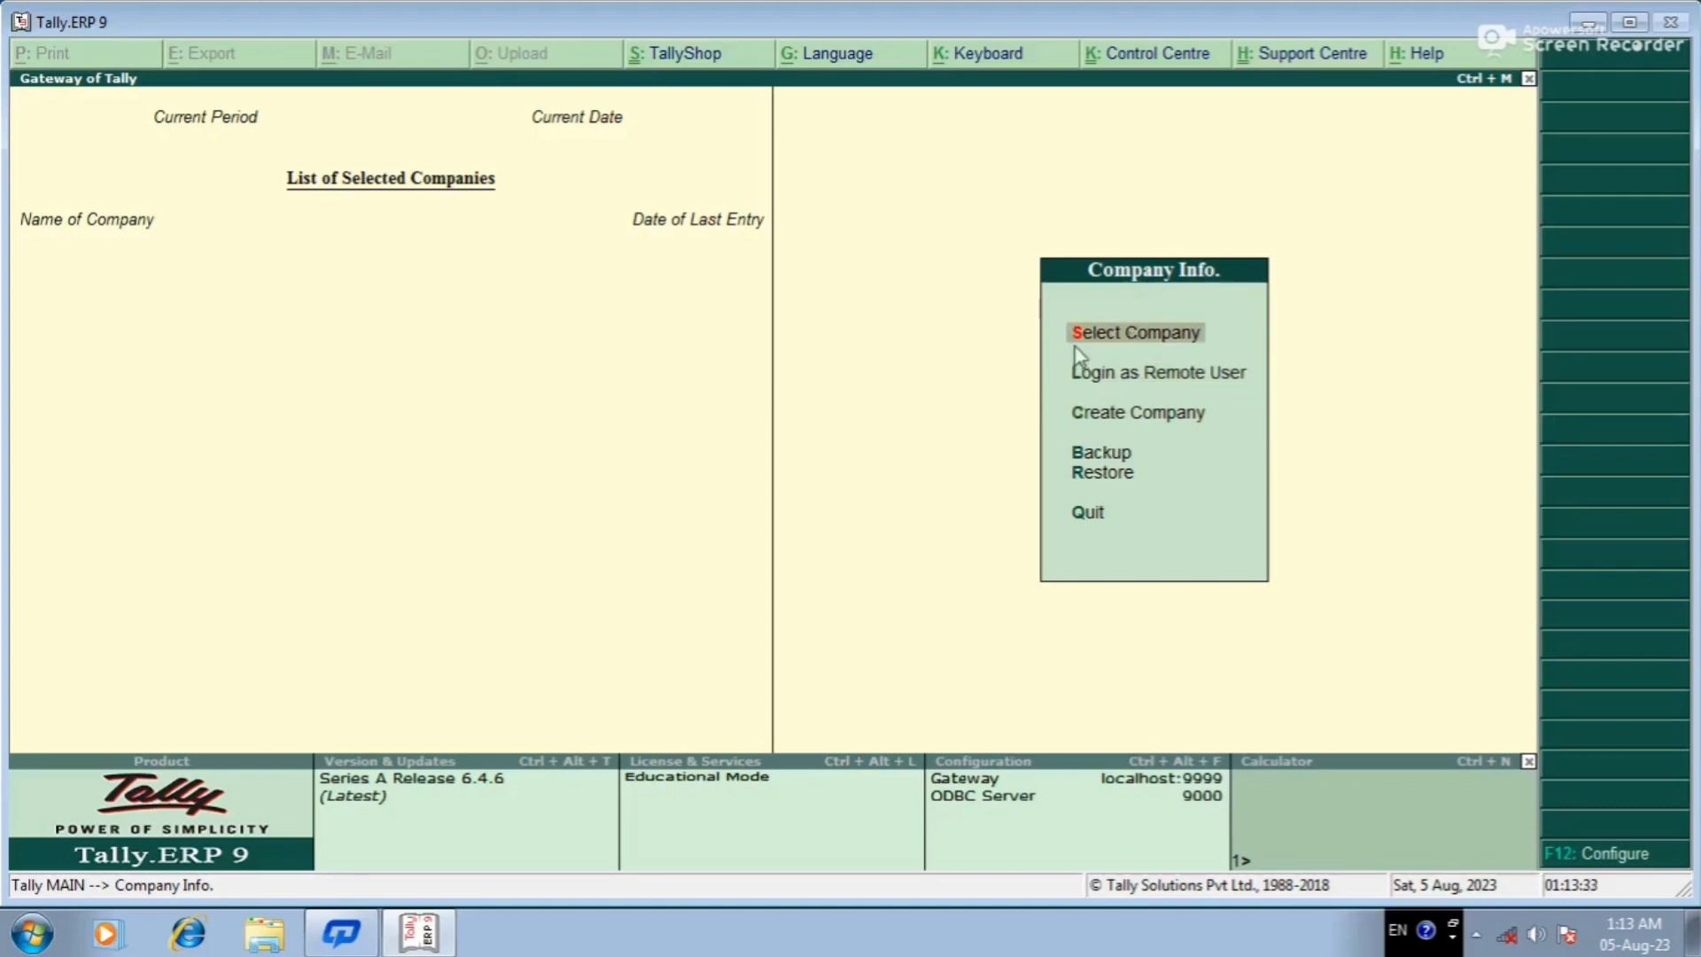
{"action": "key", "text": "Down"}
{"action": "key", "text": "Down"}
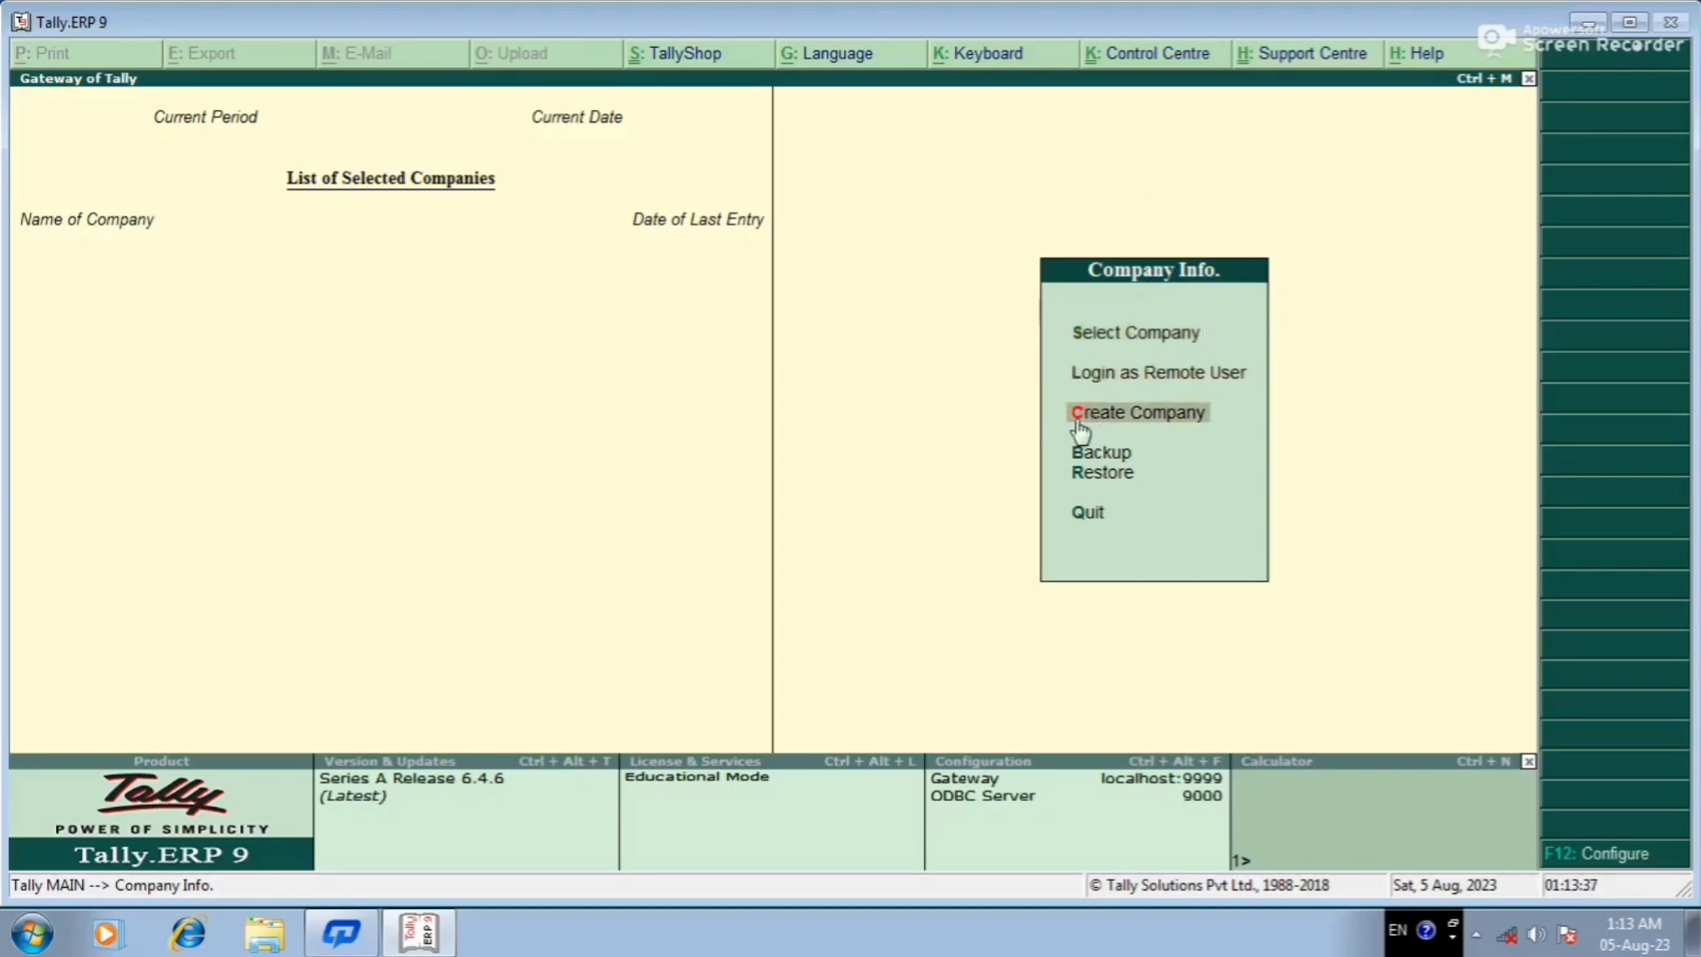
{"action": "key", "text": "Up"}
{"action": "key", "text": "Up"}
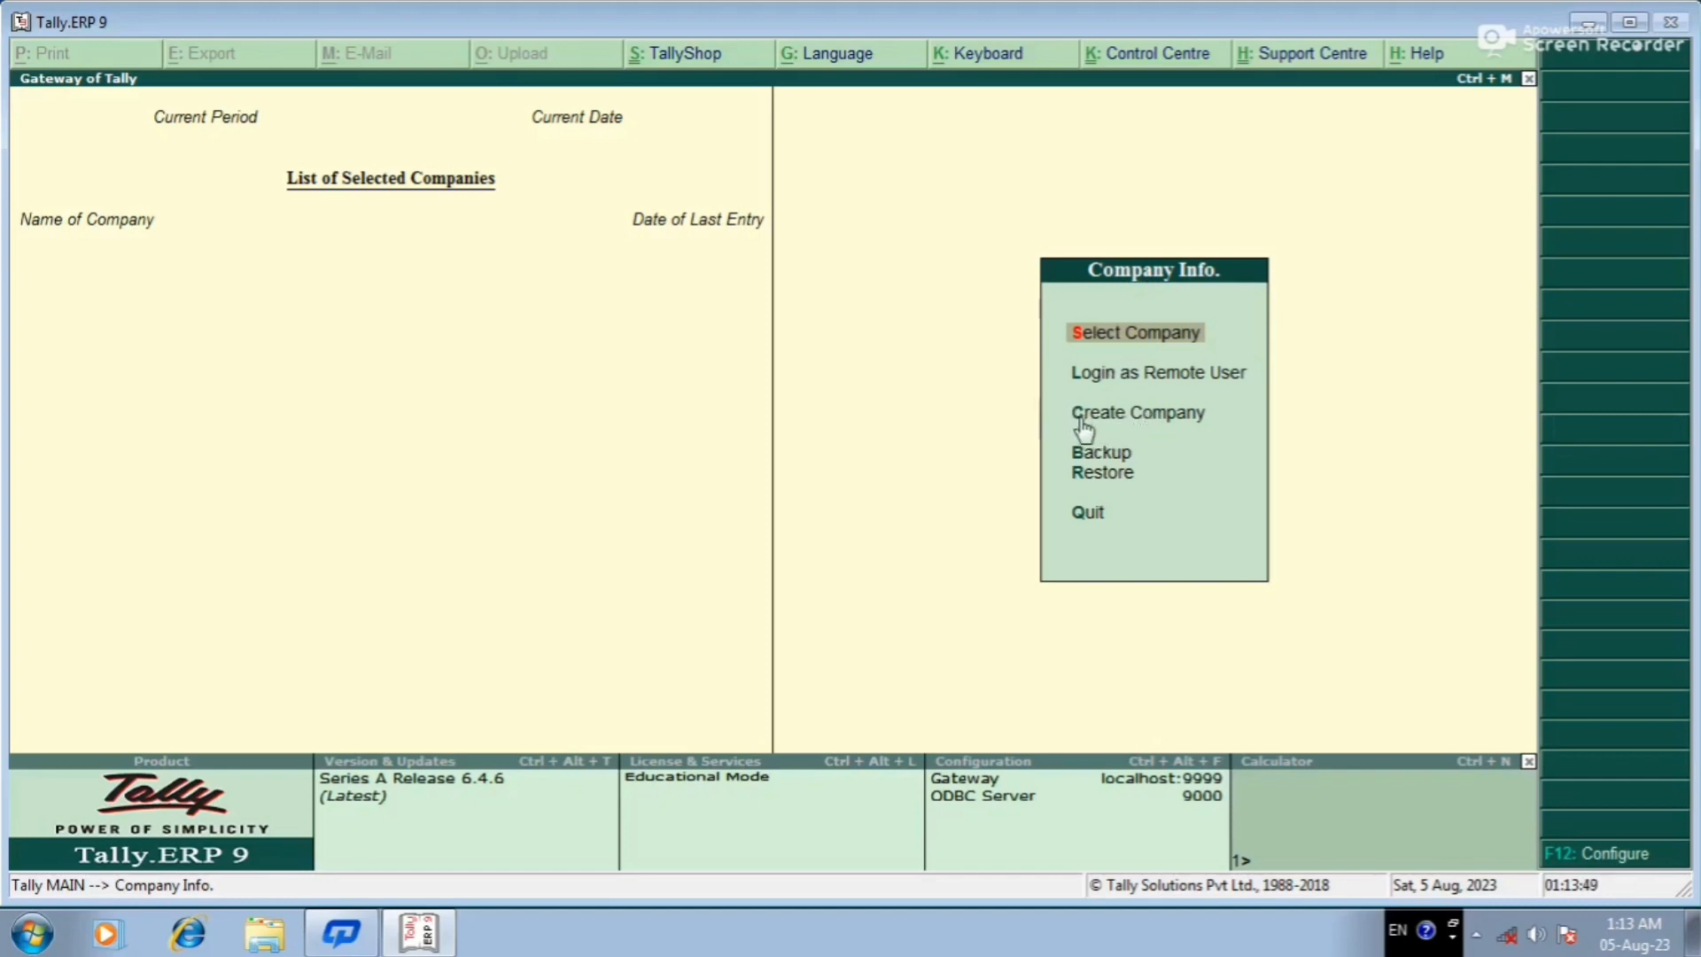
- Start creating a new company named SKICT and keep the same text as its mailing name
{"action": "left_click", "coordinate": [1209, 337]}
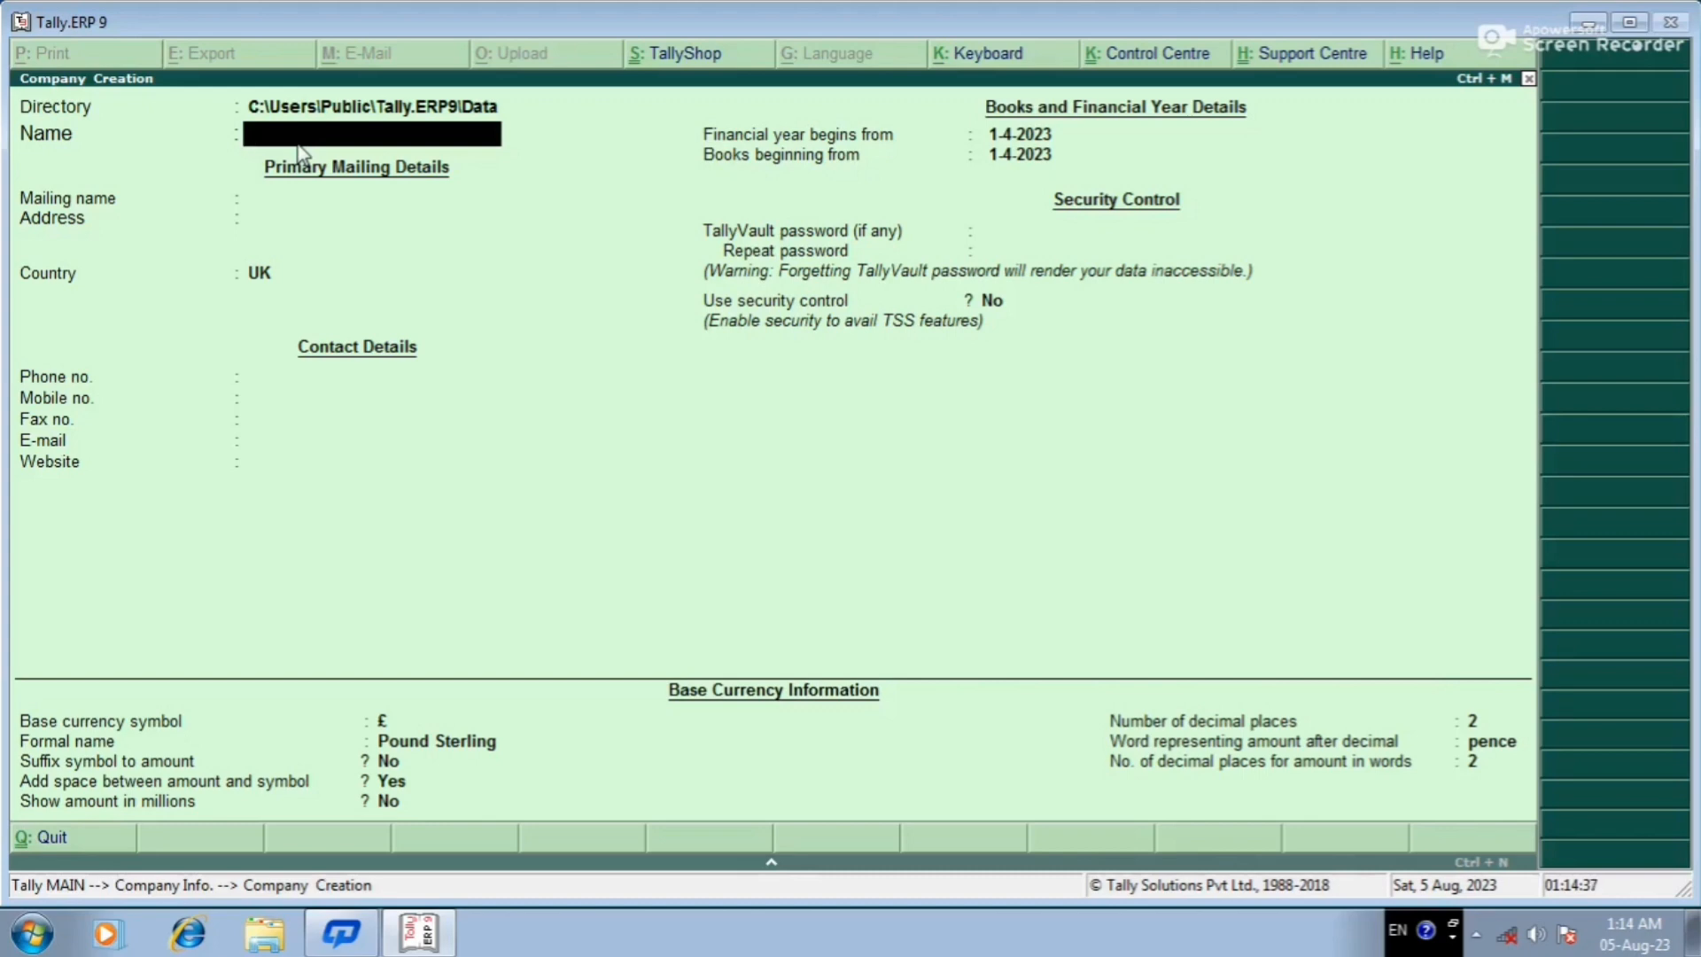
{"action": "type", "text": "SKICR"}
{"action": "key", "text": "BackSpace"}
{"action": "type", "text": "T"}
{"action": "key", "text": "Return"}
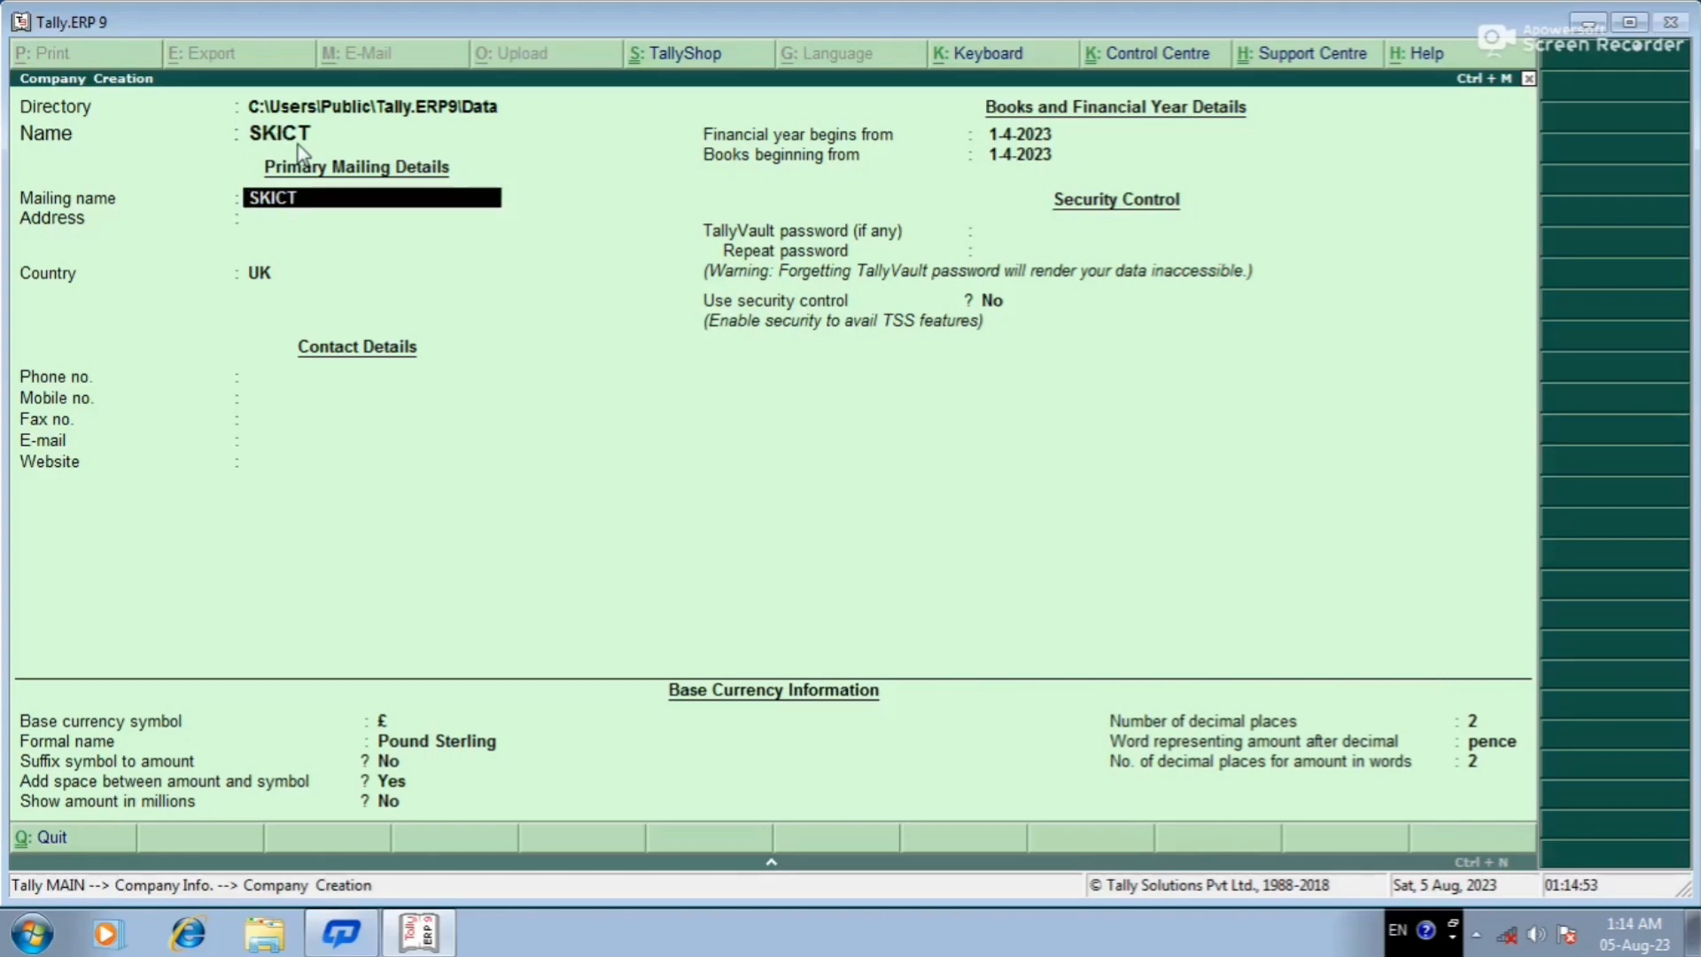
{"action": "key", "text": "Return"}
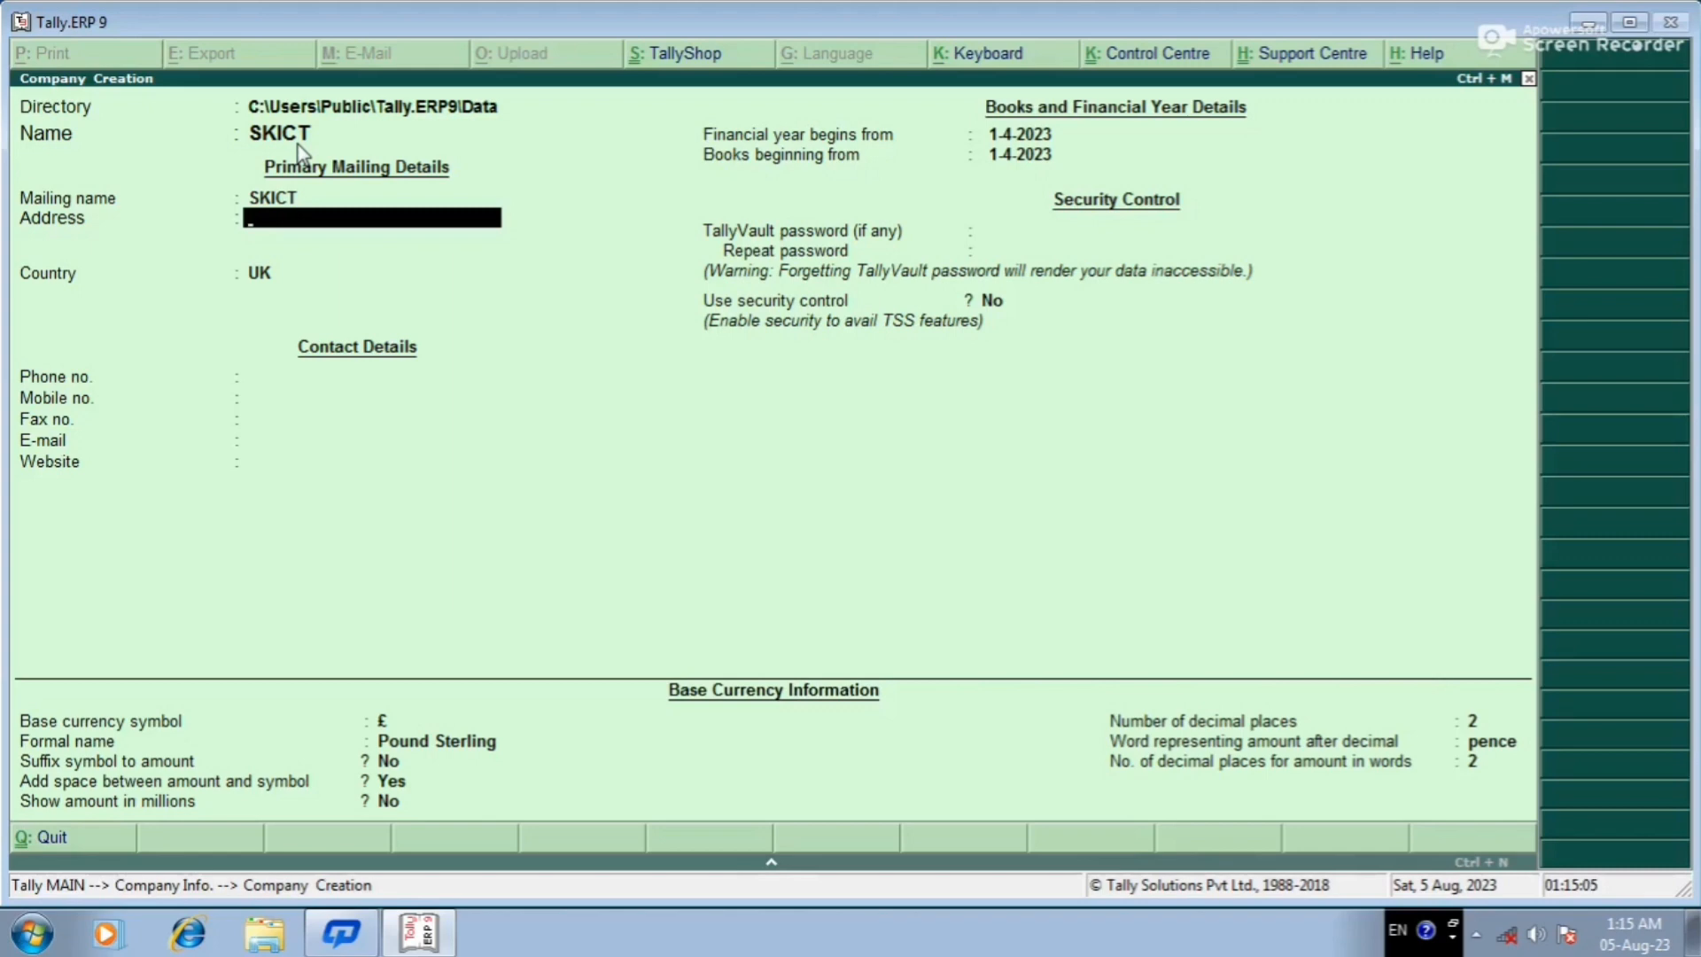
- Enter the company's address on the first address line and leave the second line blank
{"action": "type", "text": "GOVI"}
{"action": "type", "text": "NDPUR"}
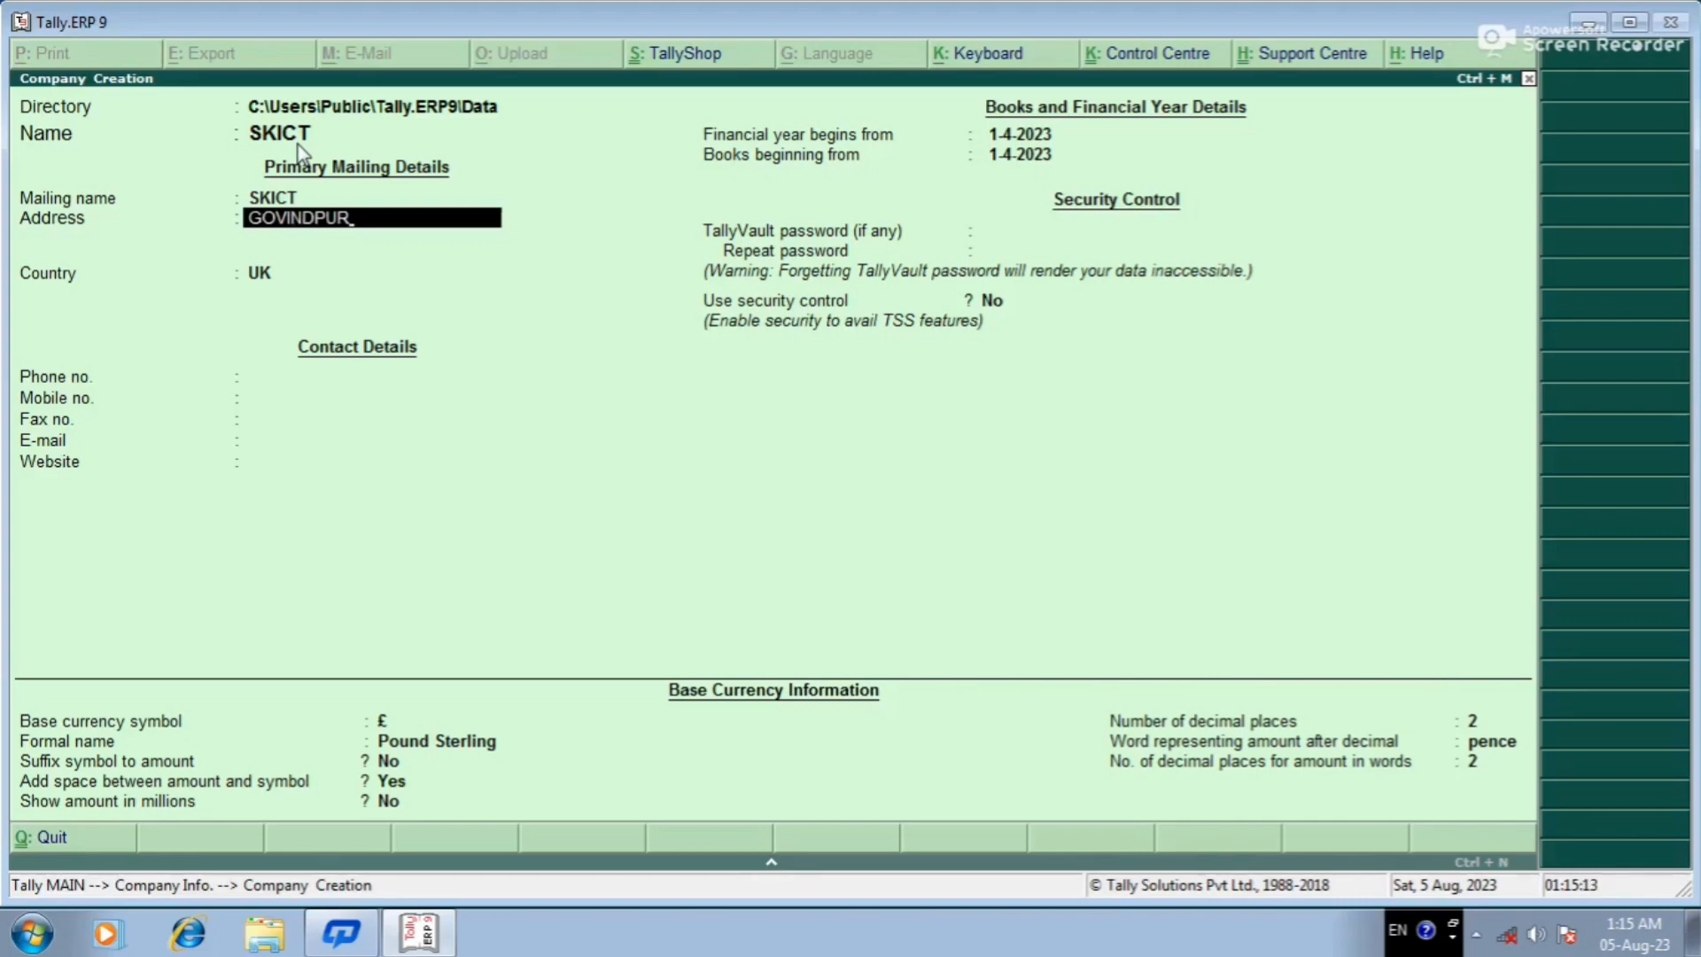
{"action": "key", "text": "Return"}
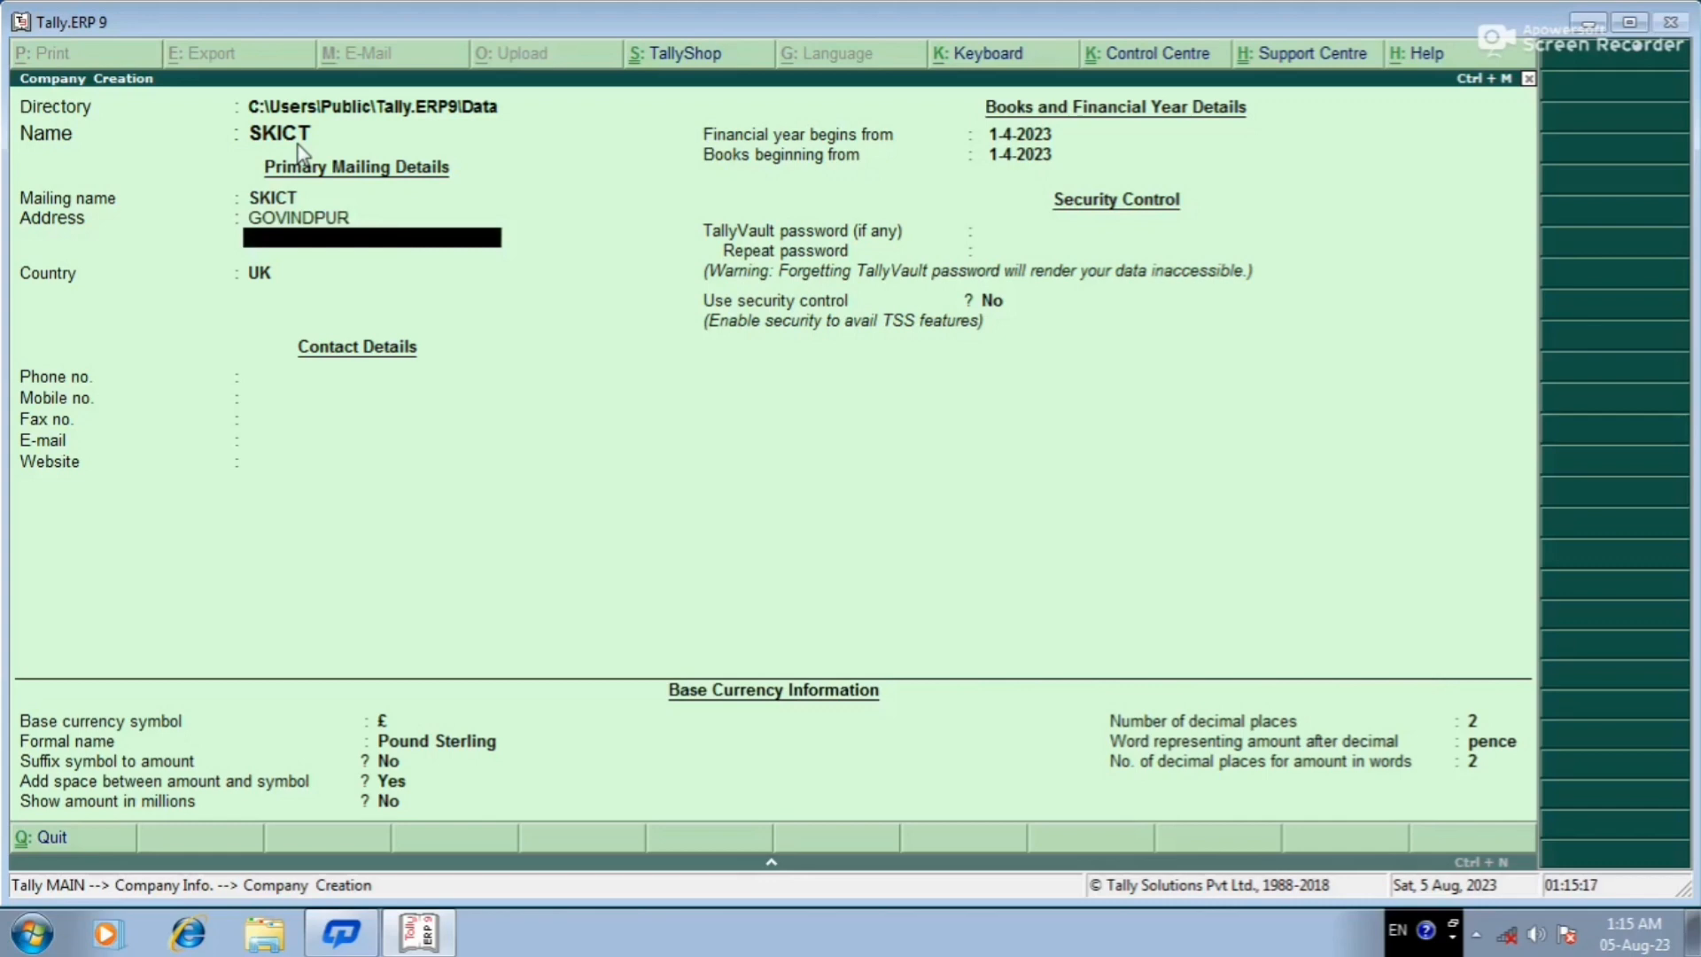
{"action": "key", "text": "Return"}
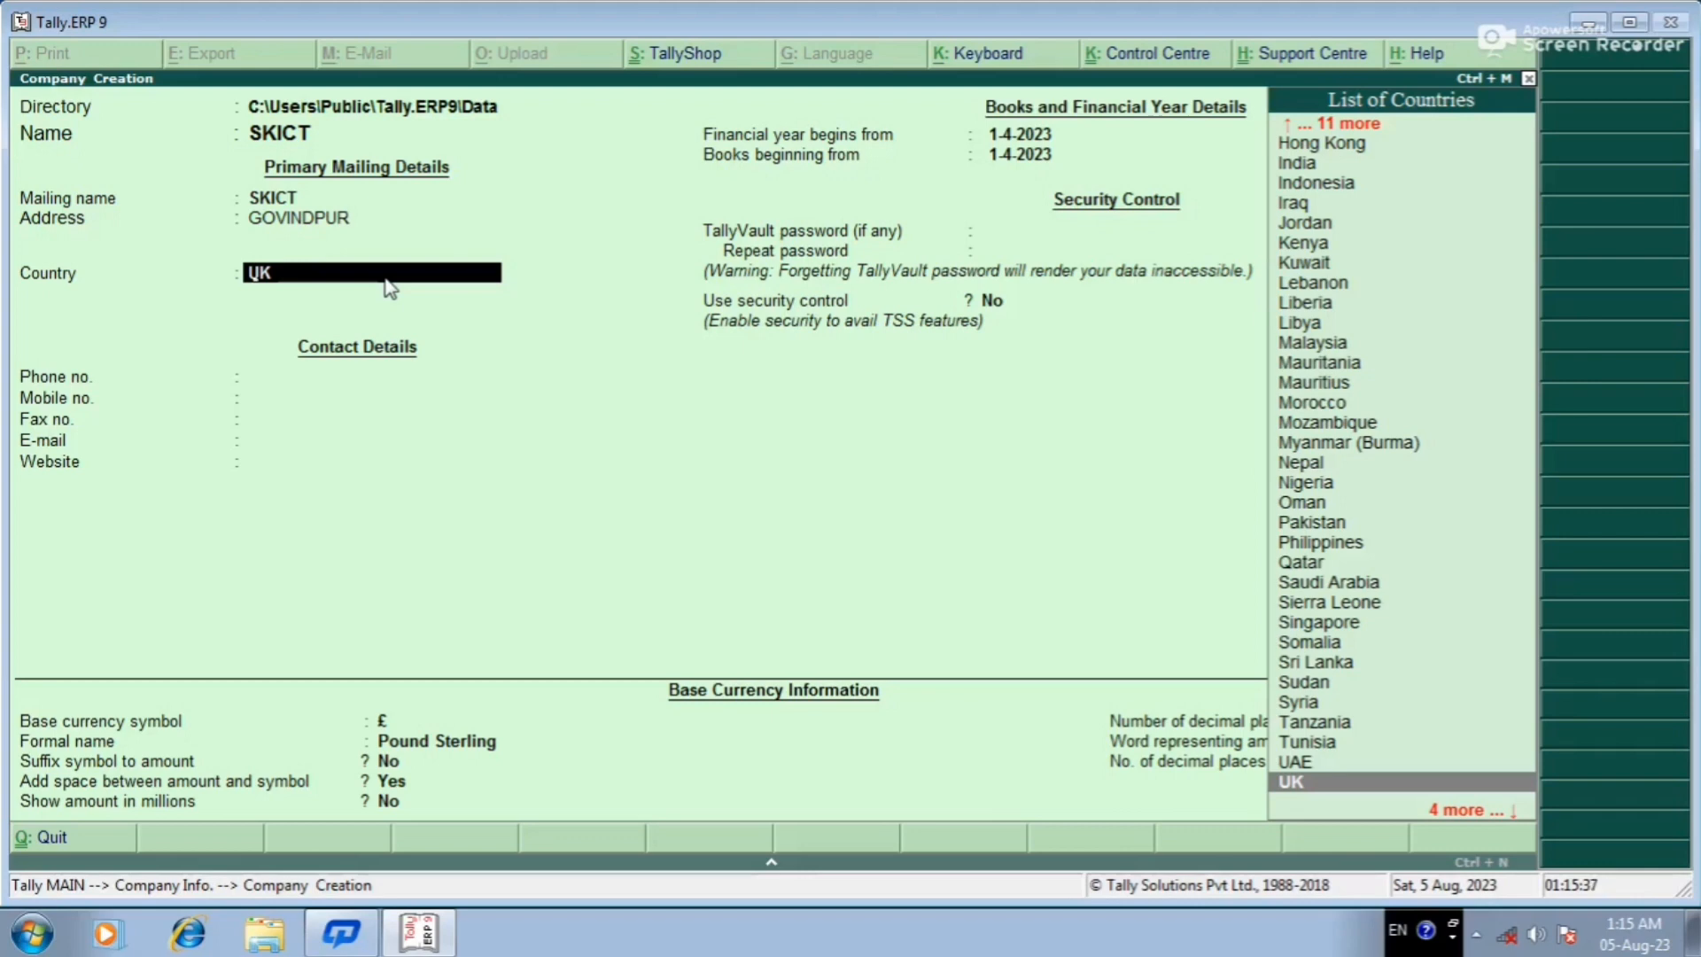
- Set the company's country to India and its state to Uttar Pradesh
{"action": "type", "text": "I"}
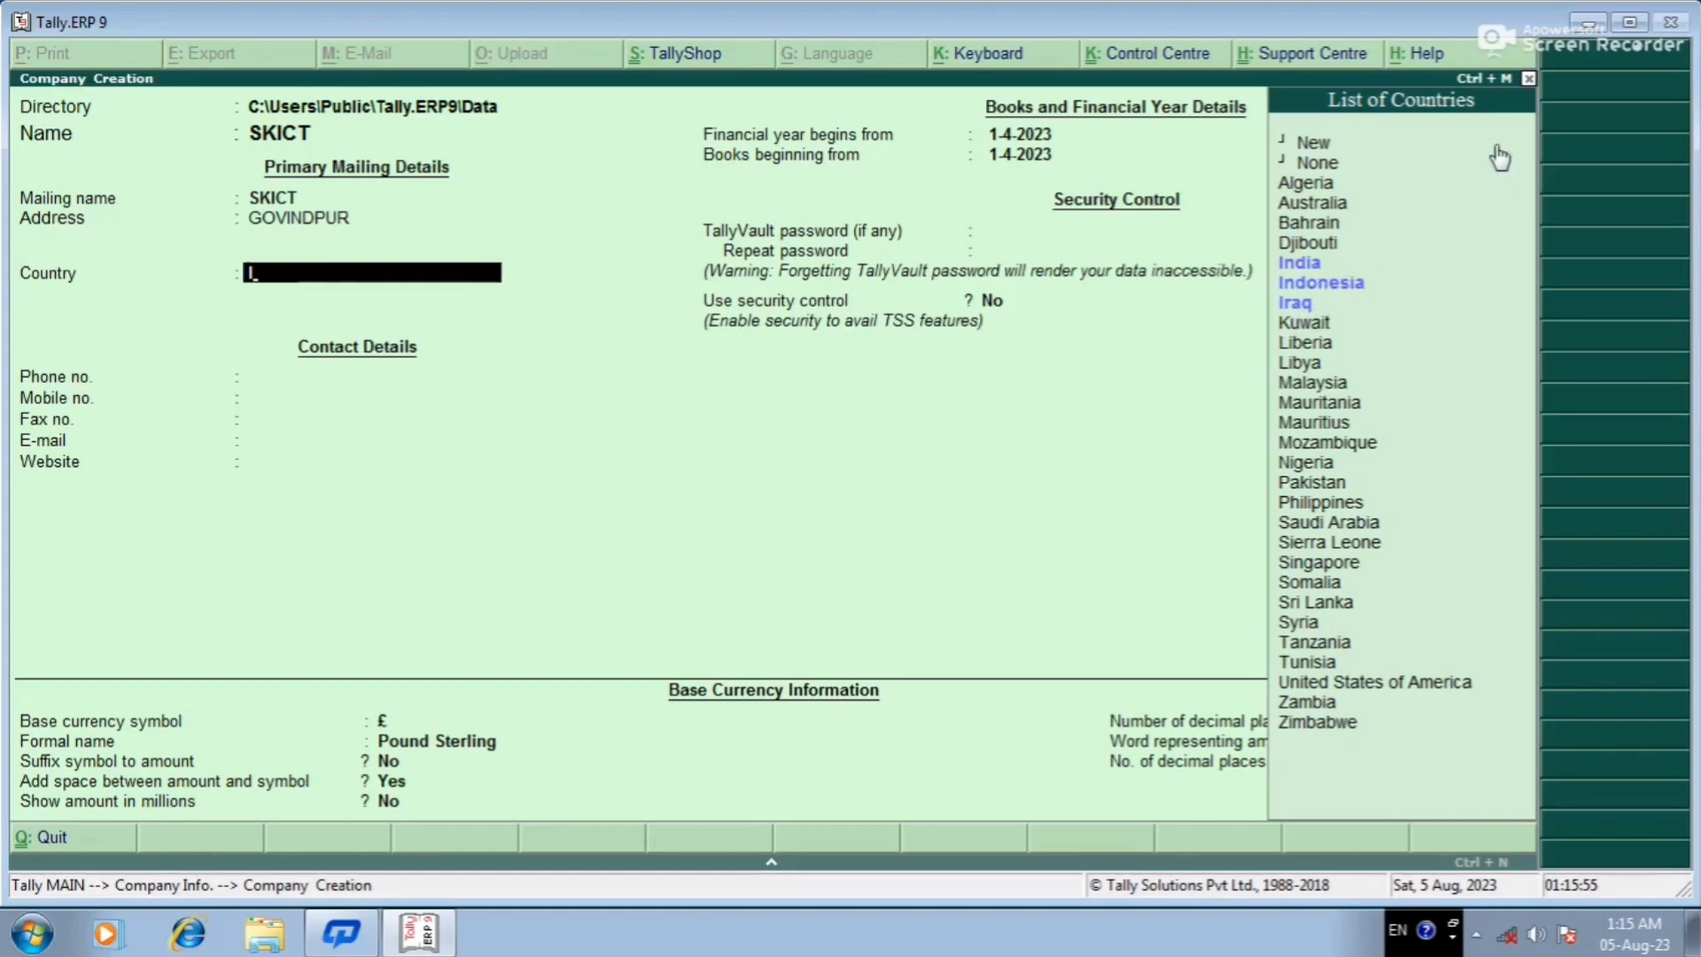
{"action": "key", "text": "Down"}
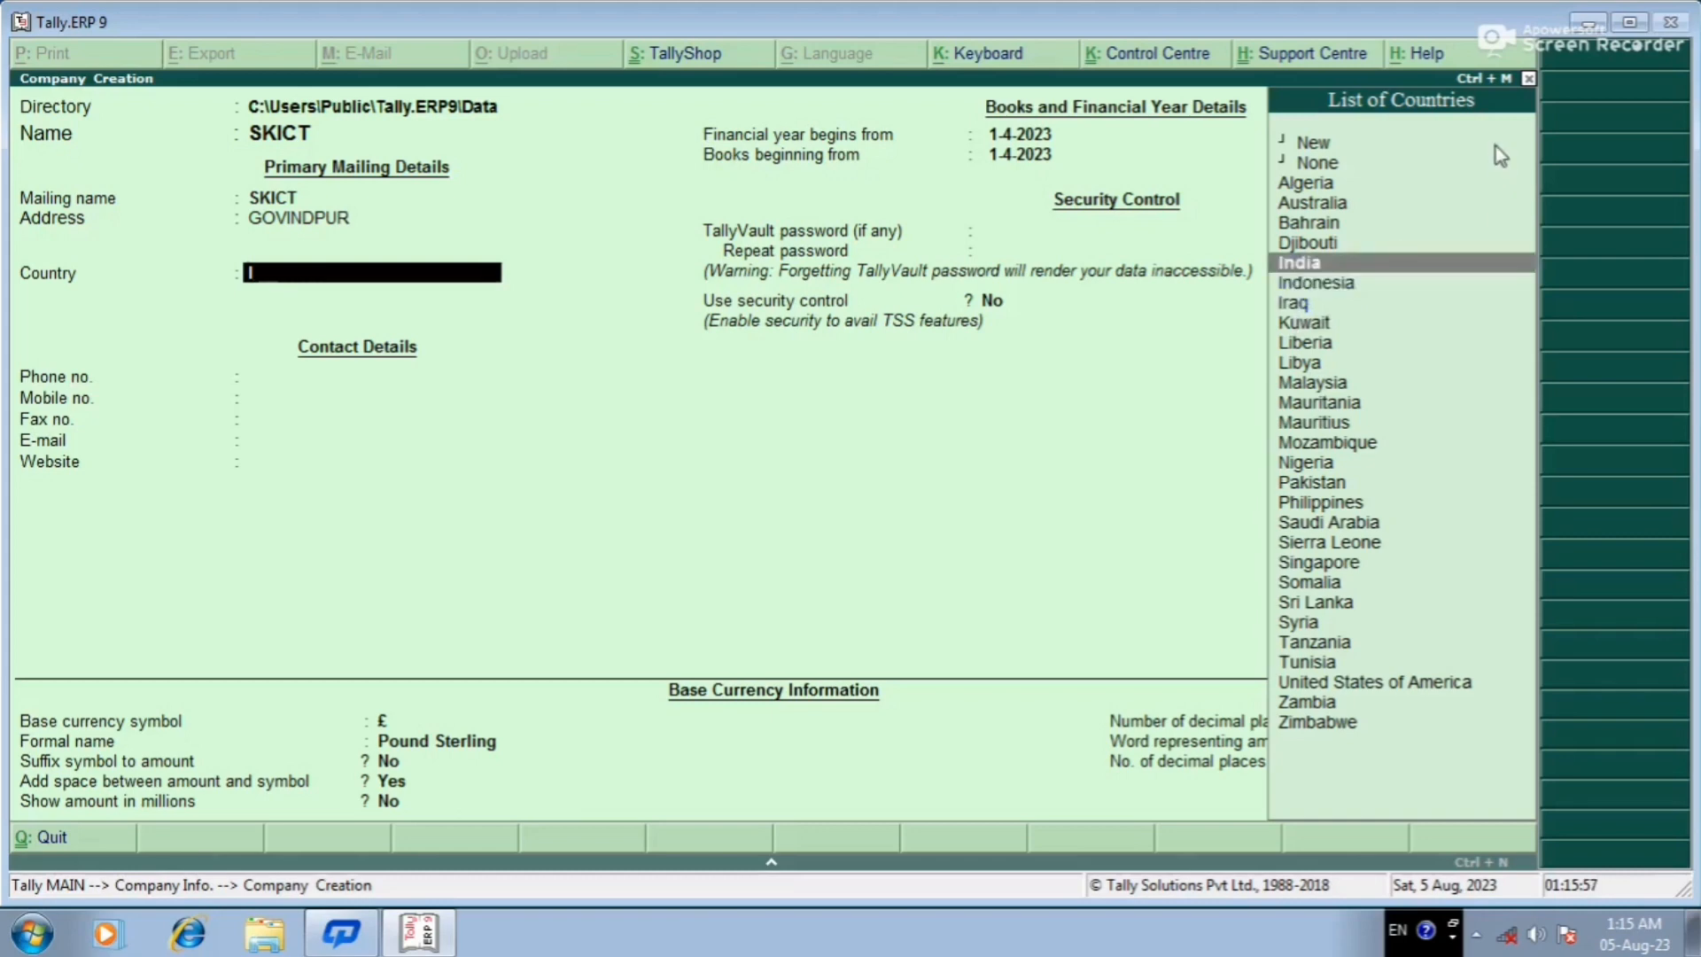
{"action": "key", "text": "Return"}
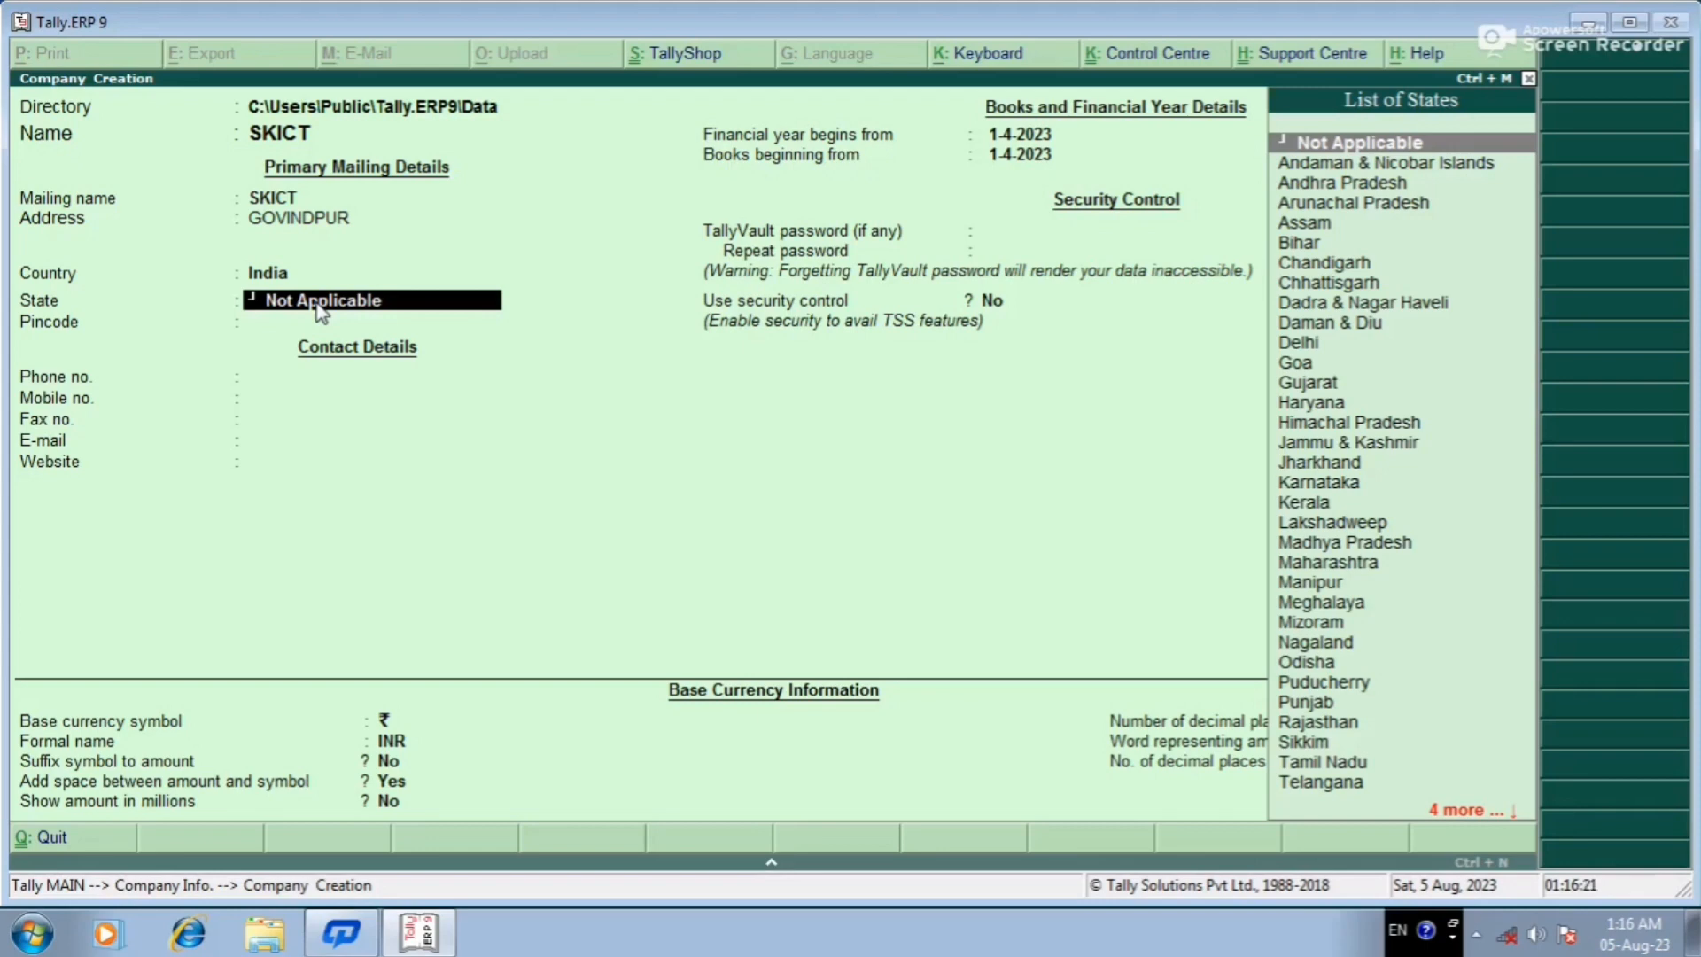
{"action": "type", "text": "U"}
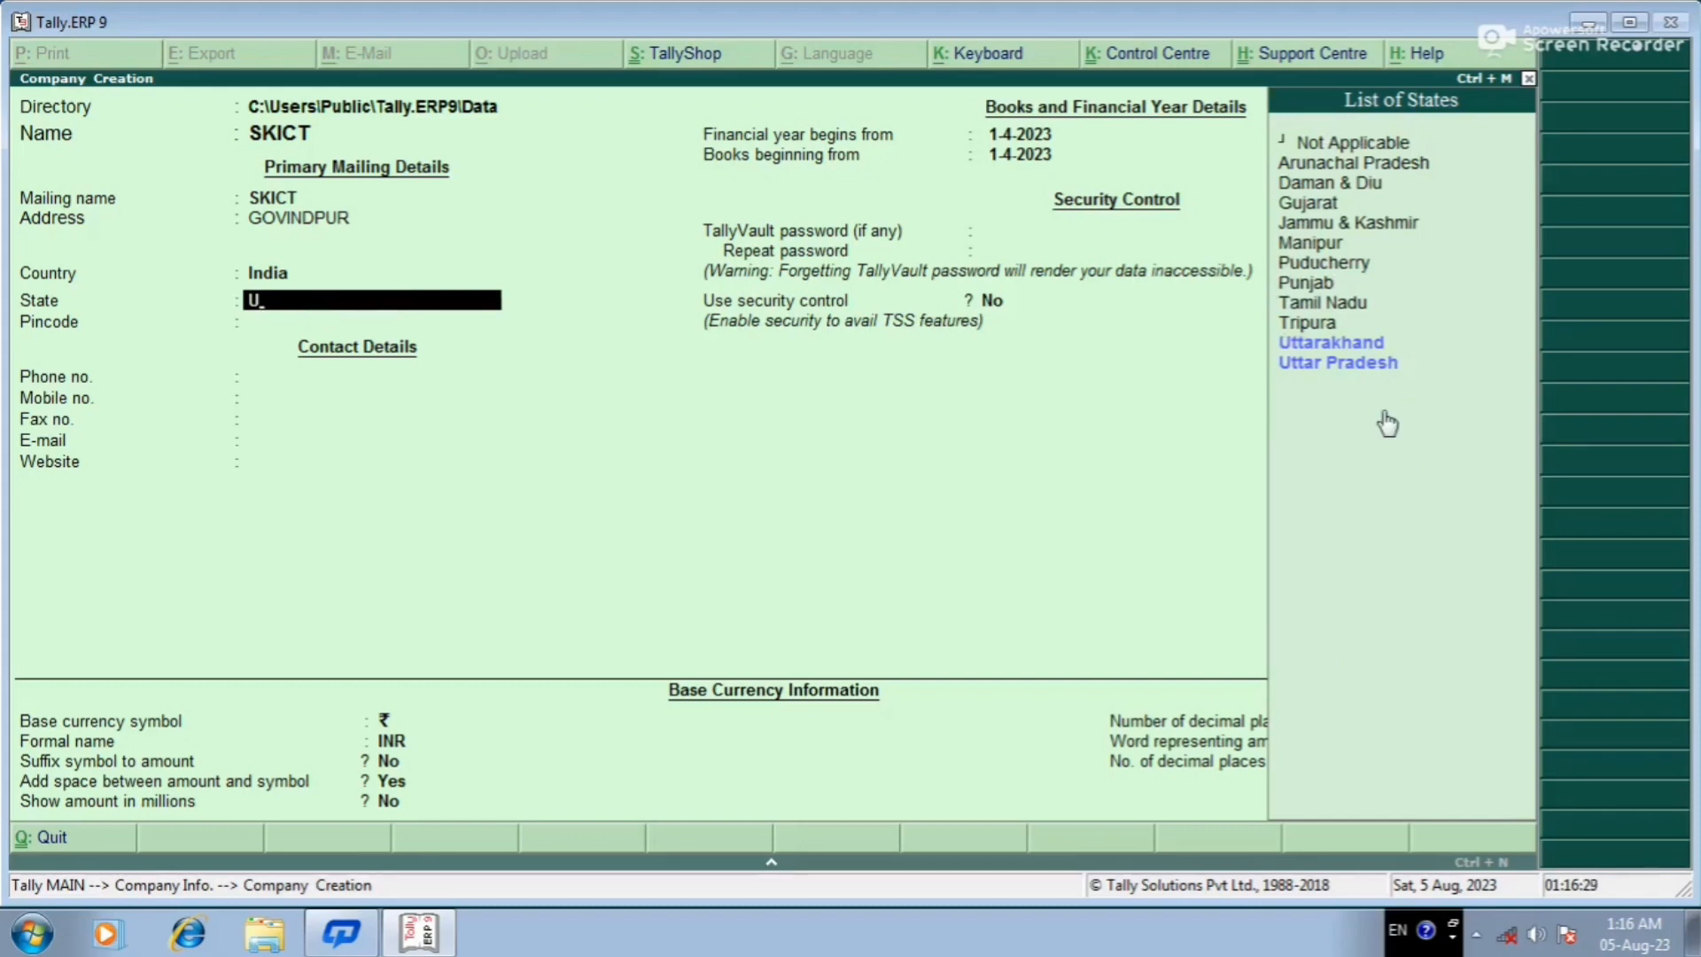
{"action": "key", "text": "Down"}
{"action": "key", "text": "Down"}
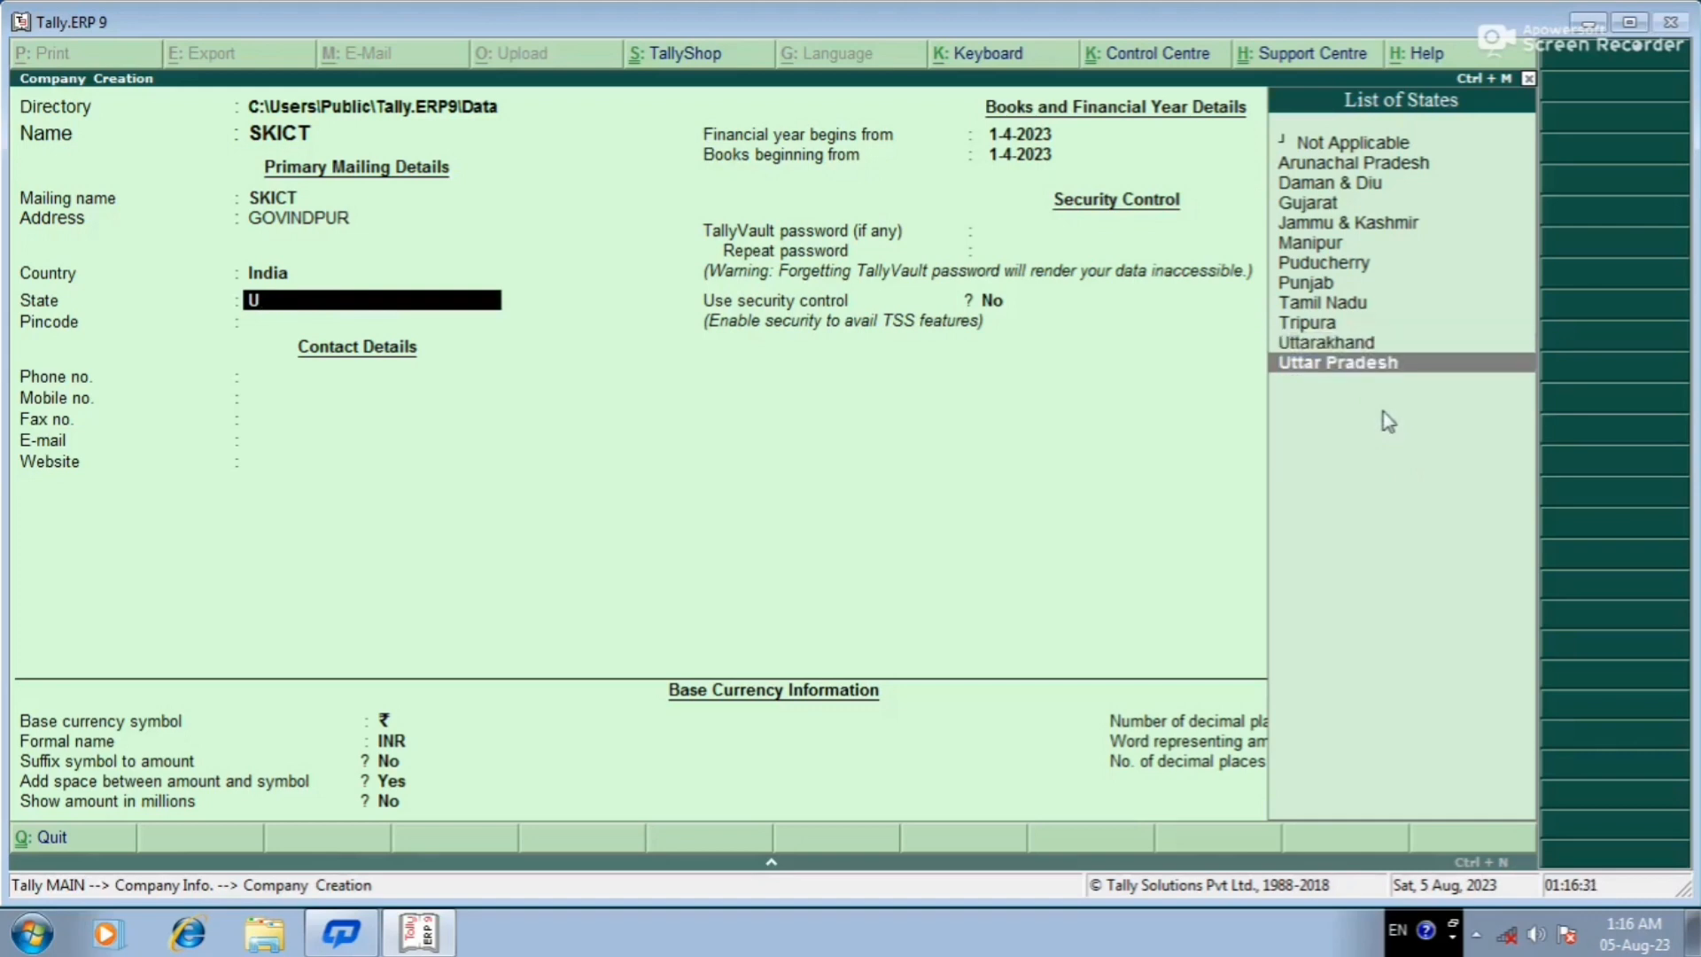
{"action": "key", "text": "Return"}
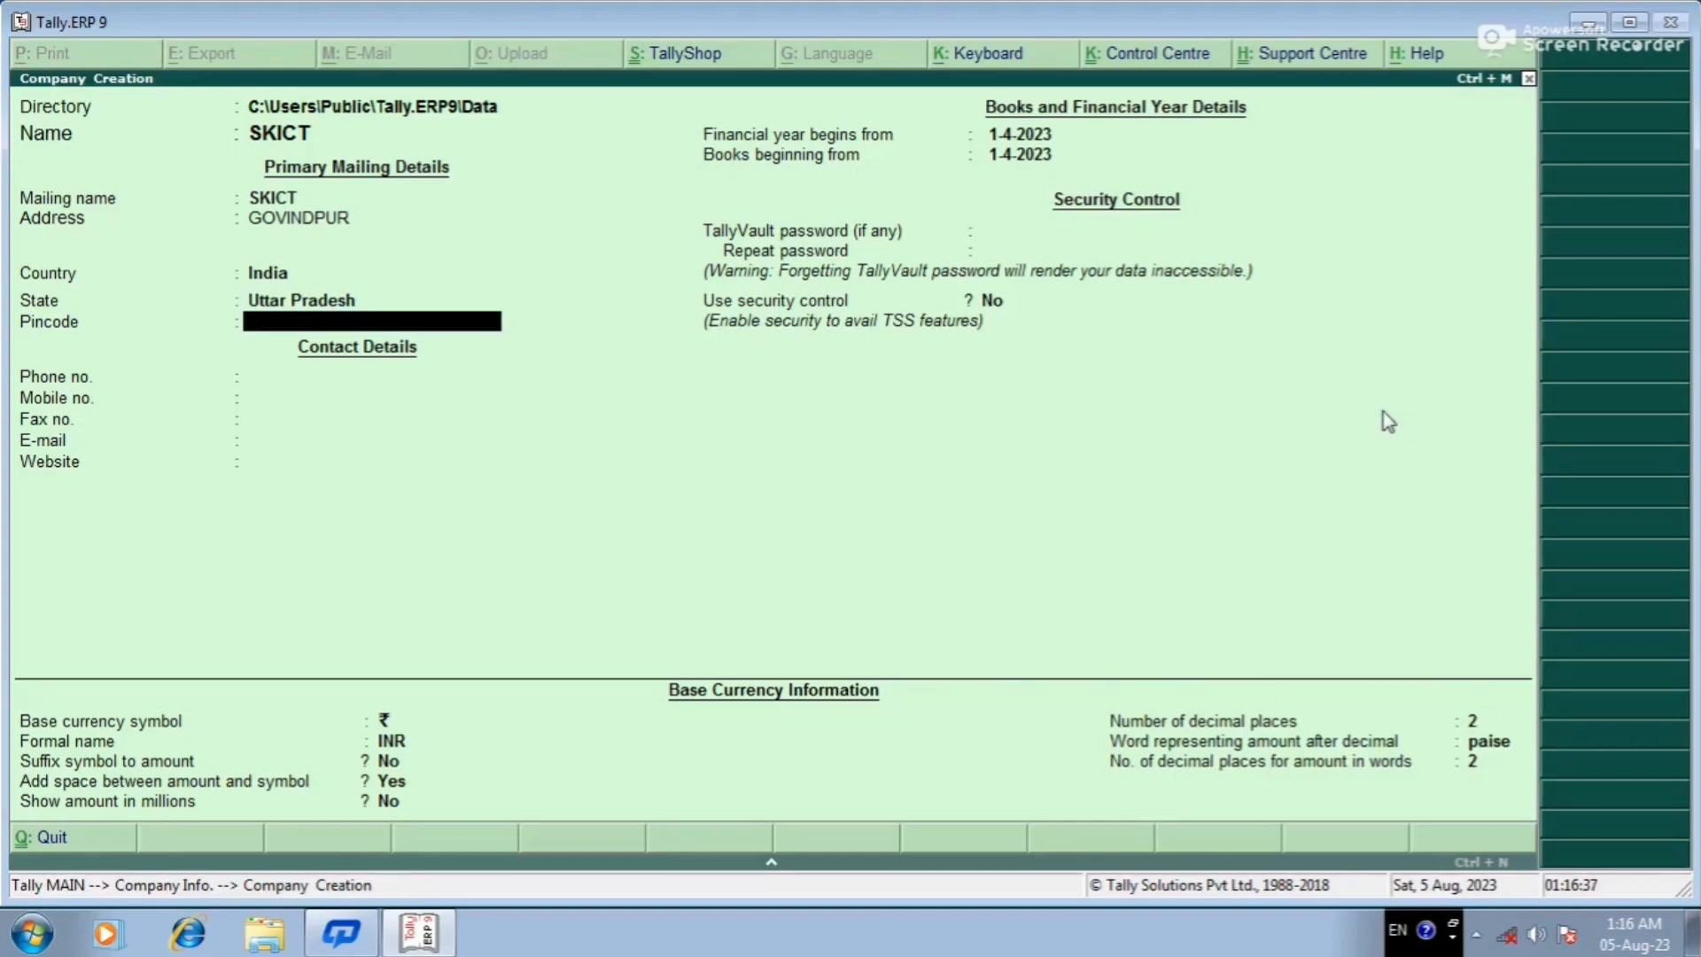
- Enter the company's pincode and leave the phone, mobile, fax, e-mail and website fields blank
{"action": "type", "text": "221108"}
{"action": "key", "text": "Return"}
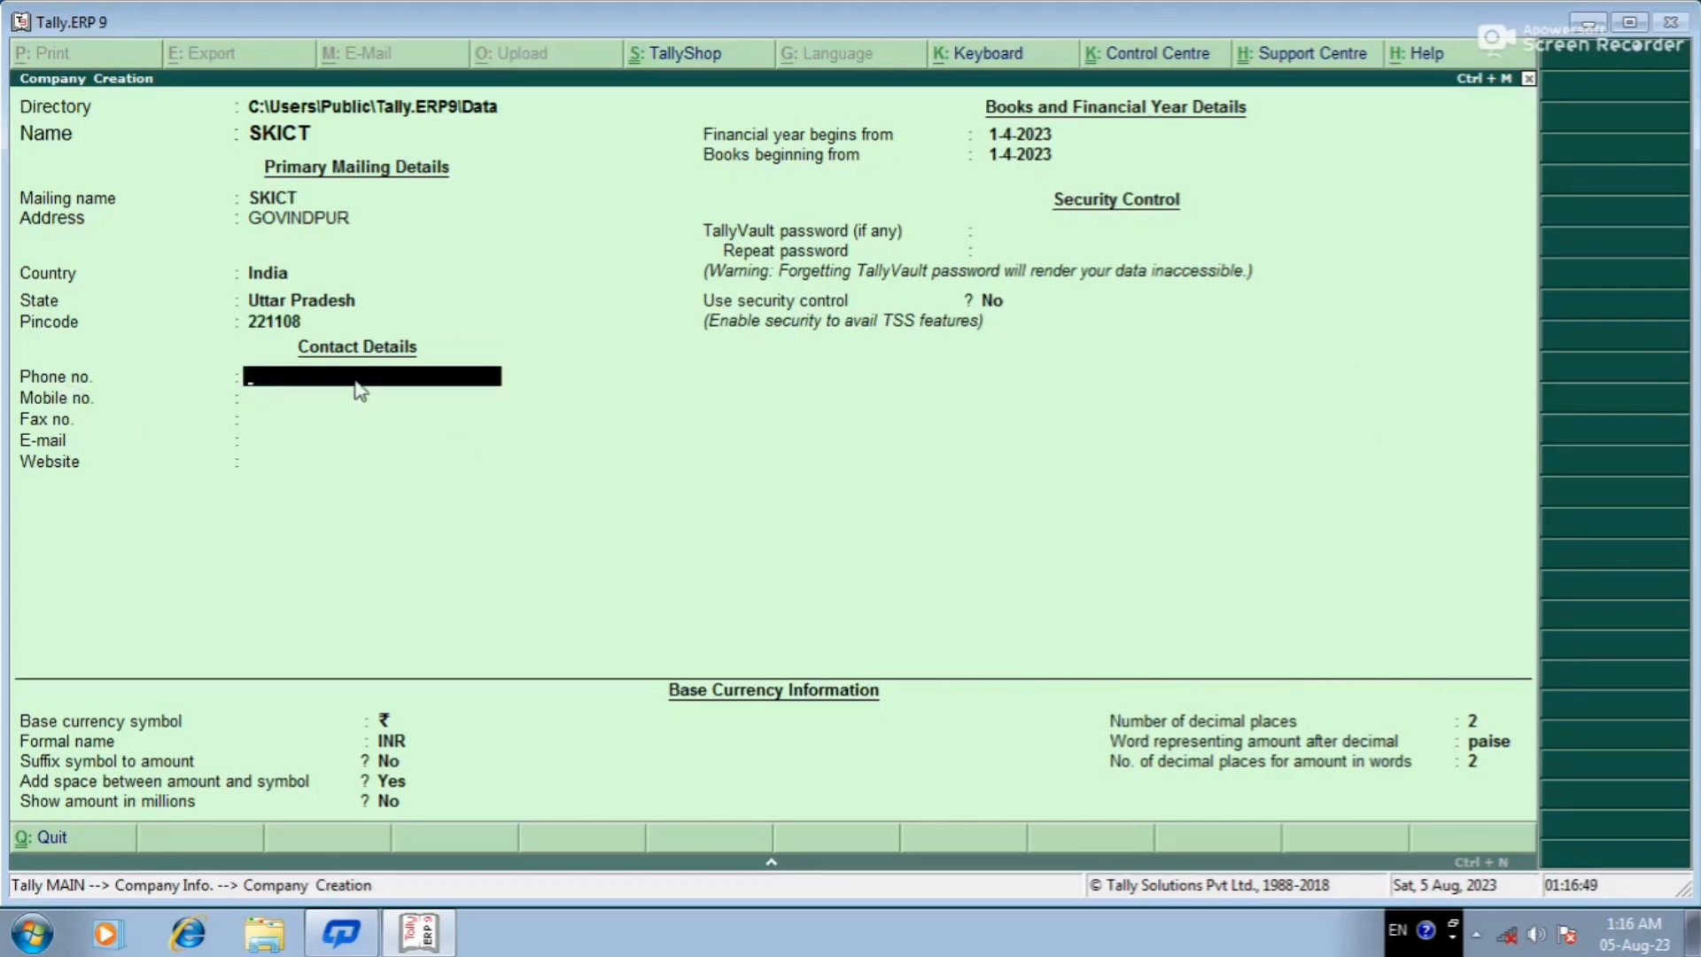
{"action": "key", "text": "Return"}
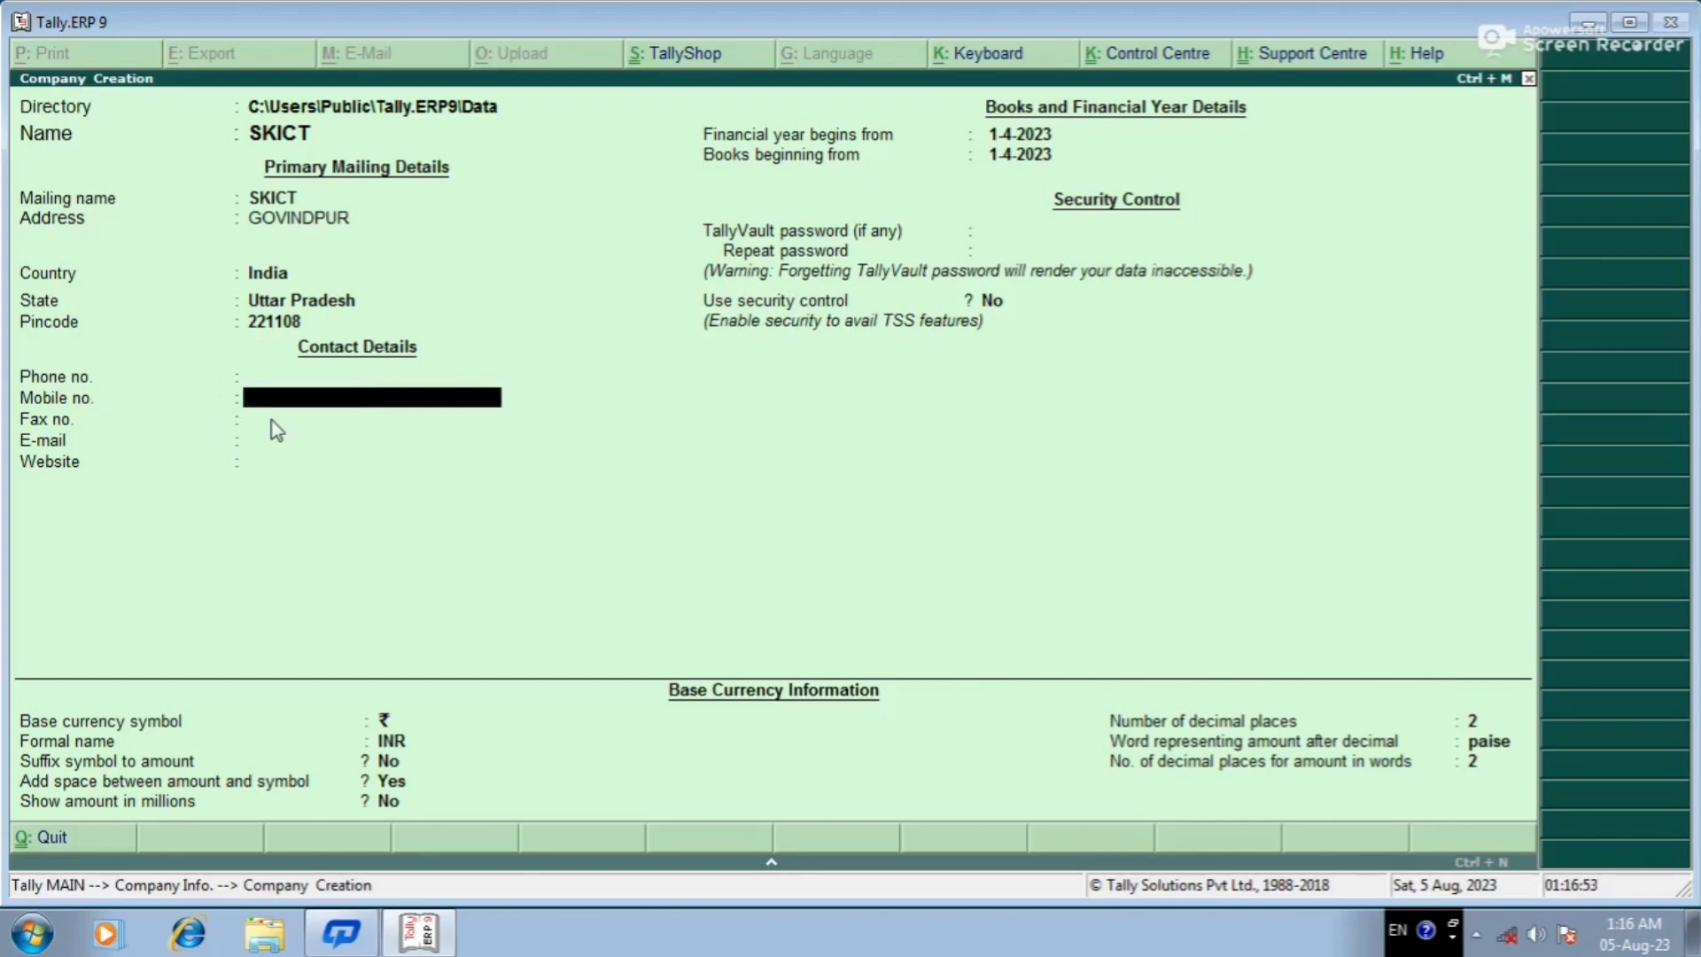
{"action": "key", "text": "Return"}
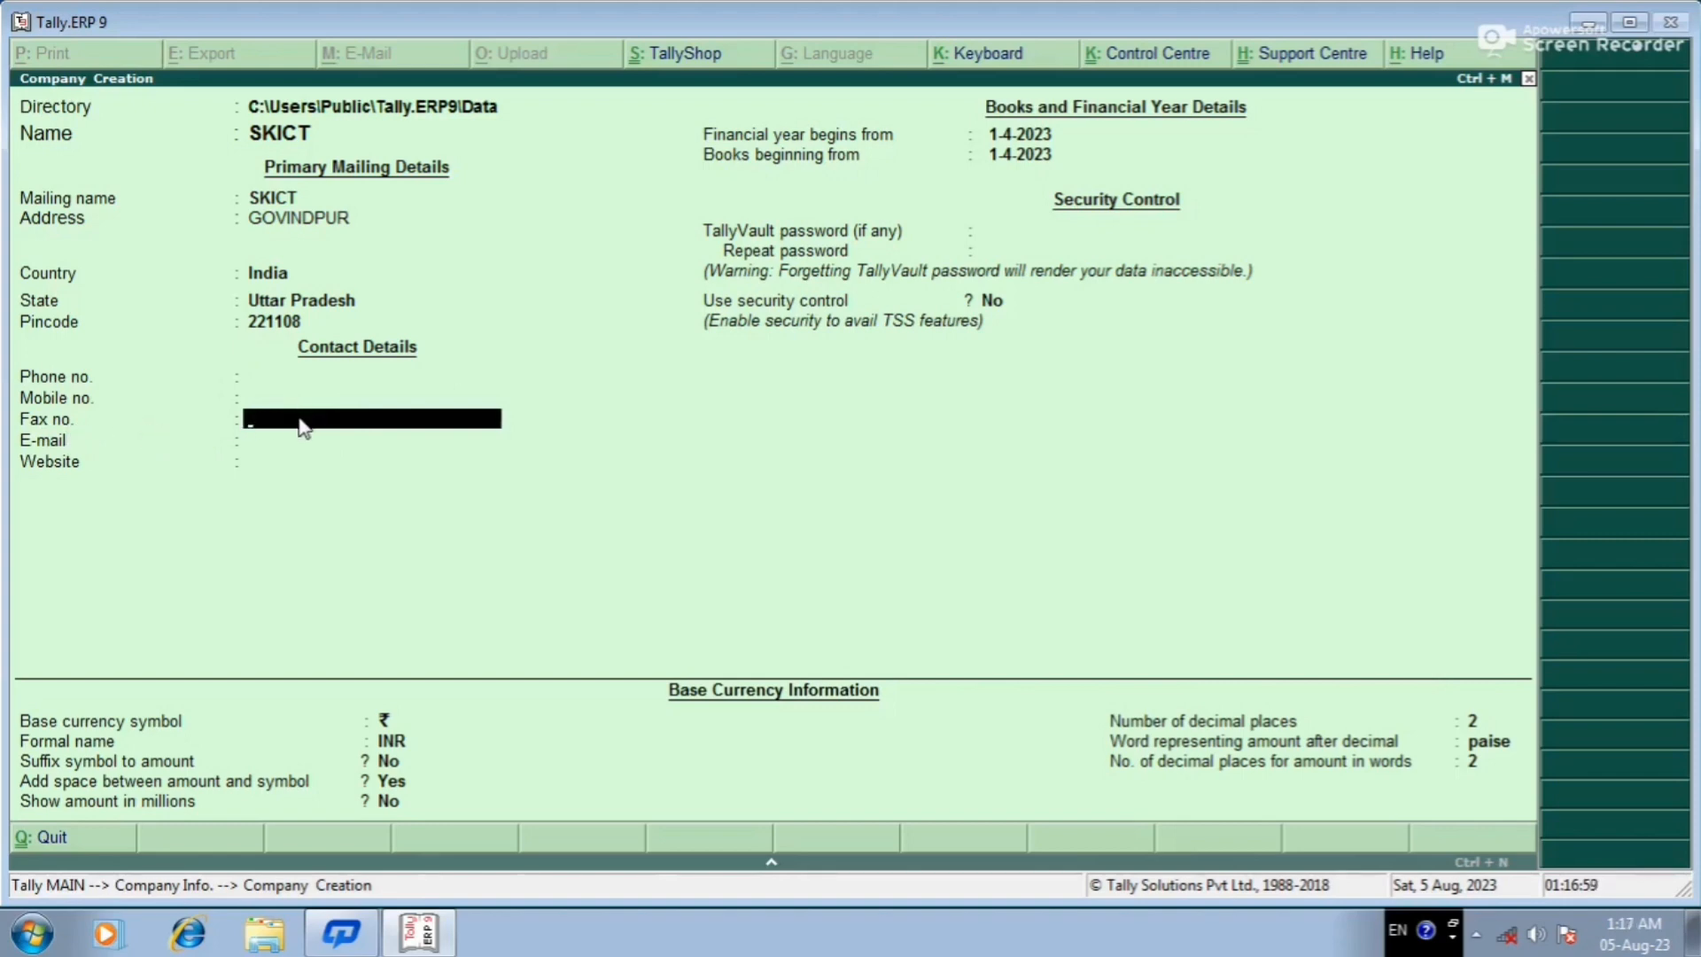
{"action": "key", "text": "Return"}
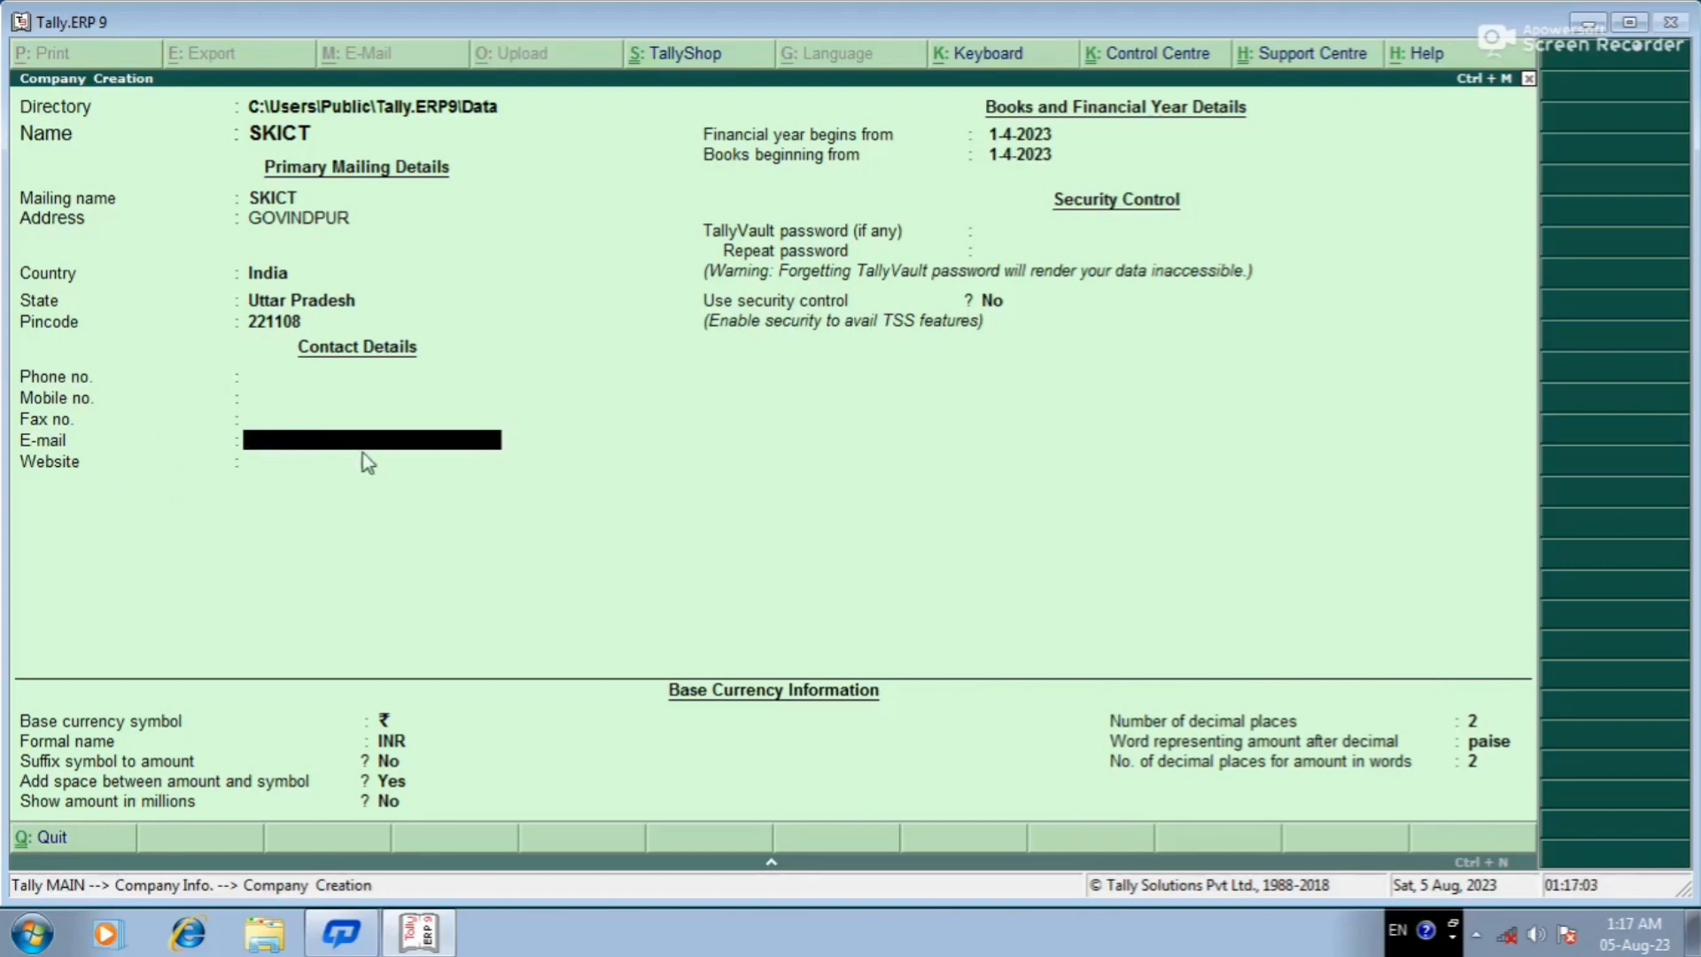
{"action": "key", "text": "Return"}
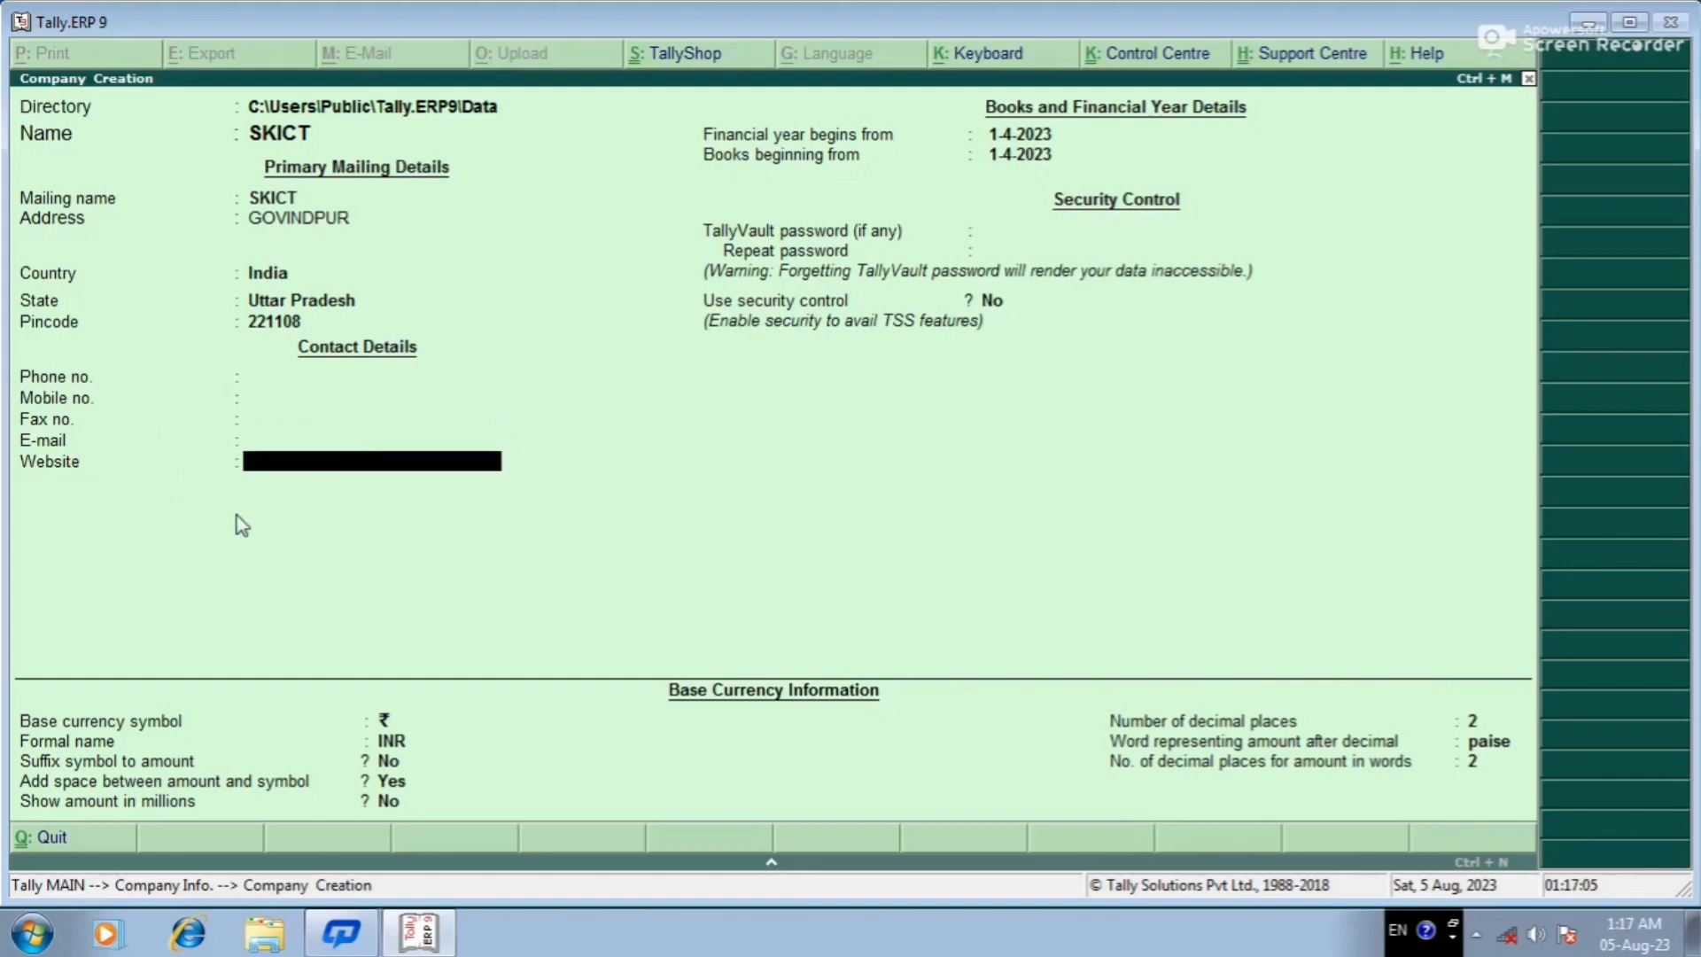
{"action": "key", "text": "Return"}
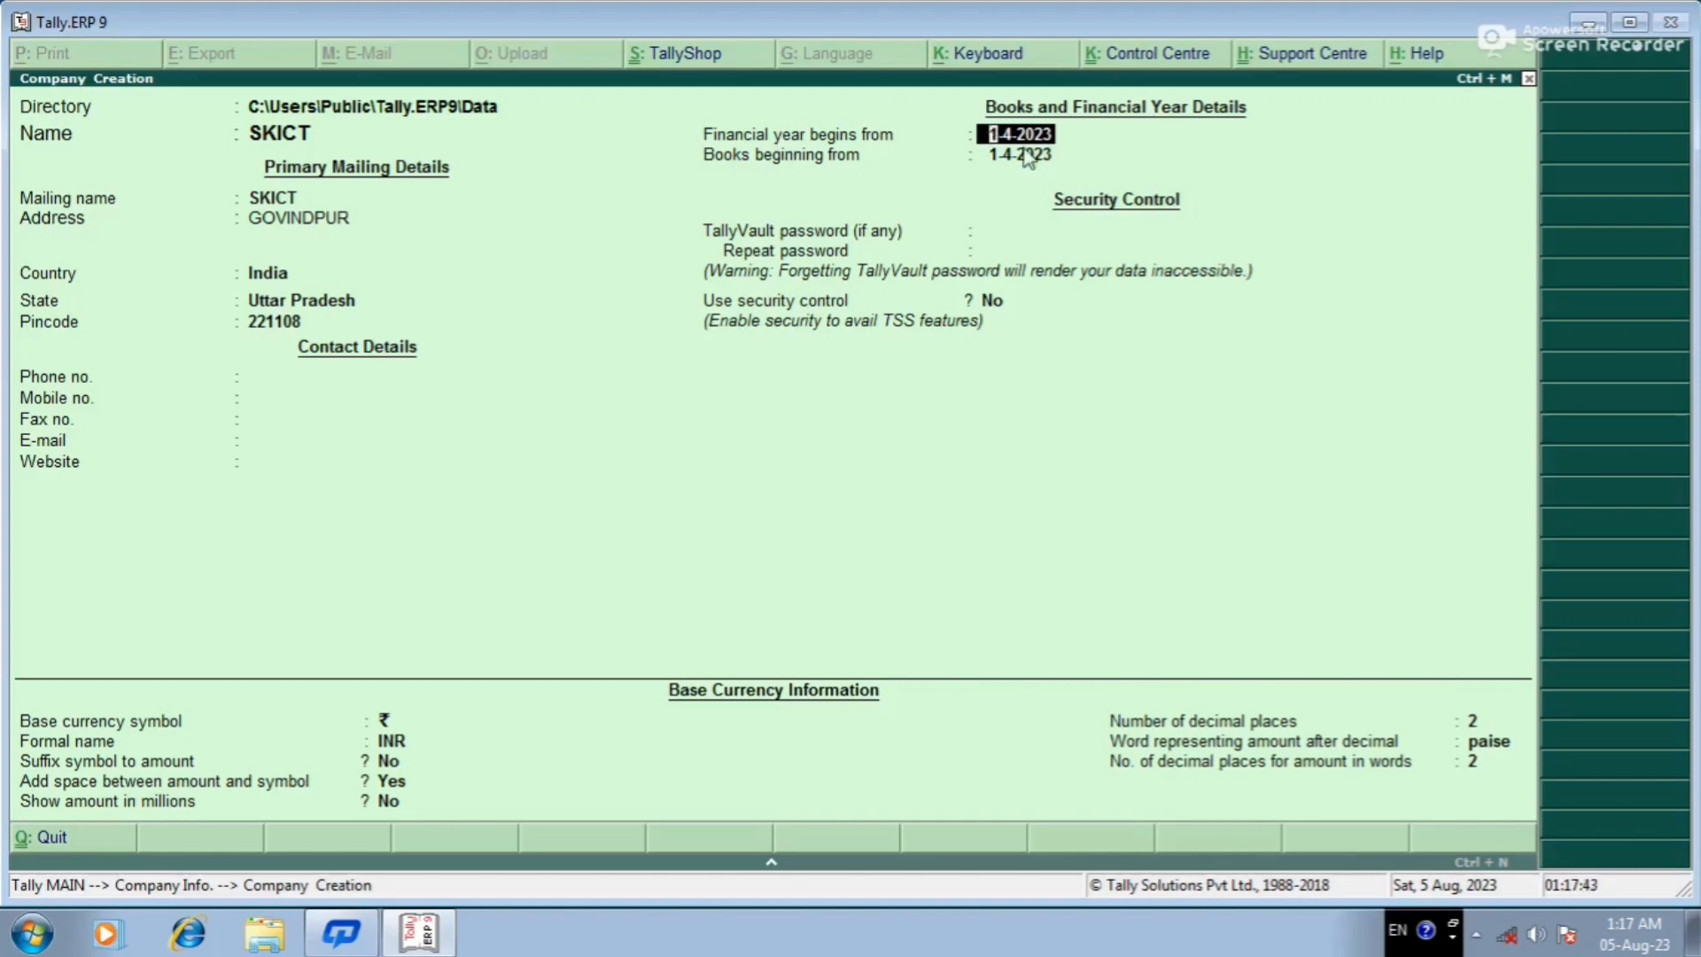
- Keep 1-4-2023 as the financial year and books beginning dates, with no TallyVault password and security control set to No
{"action": "key", "text": "Return"}
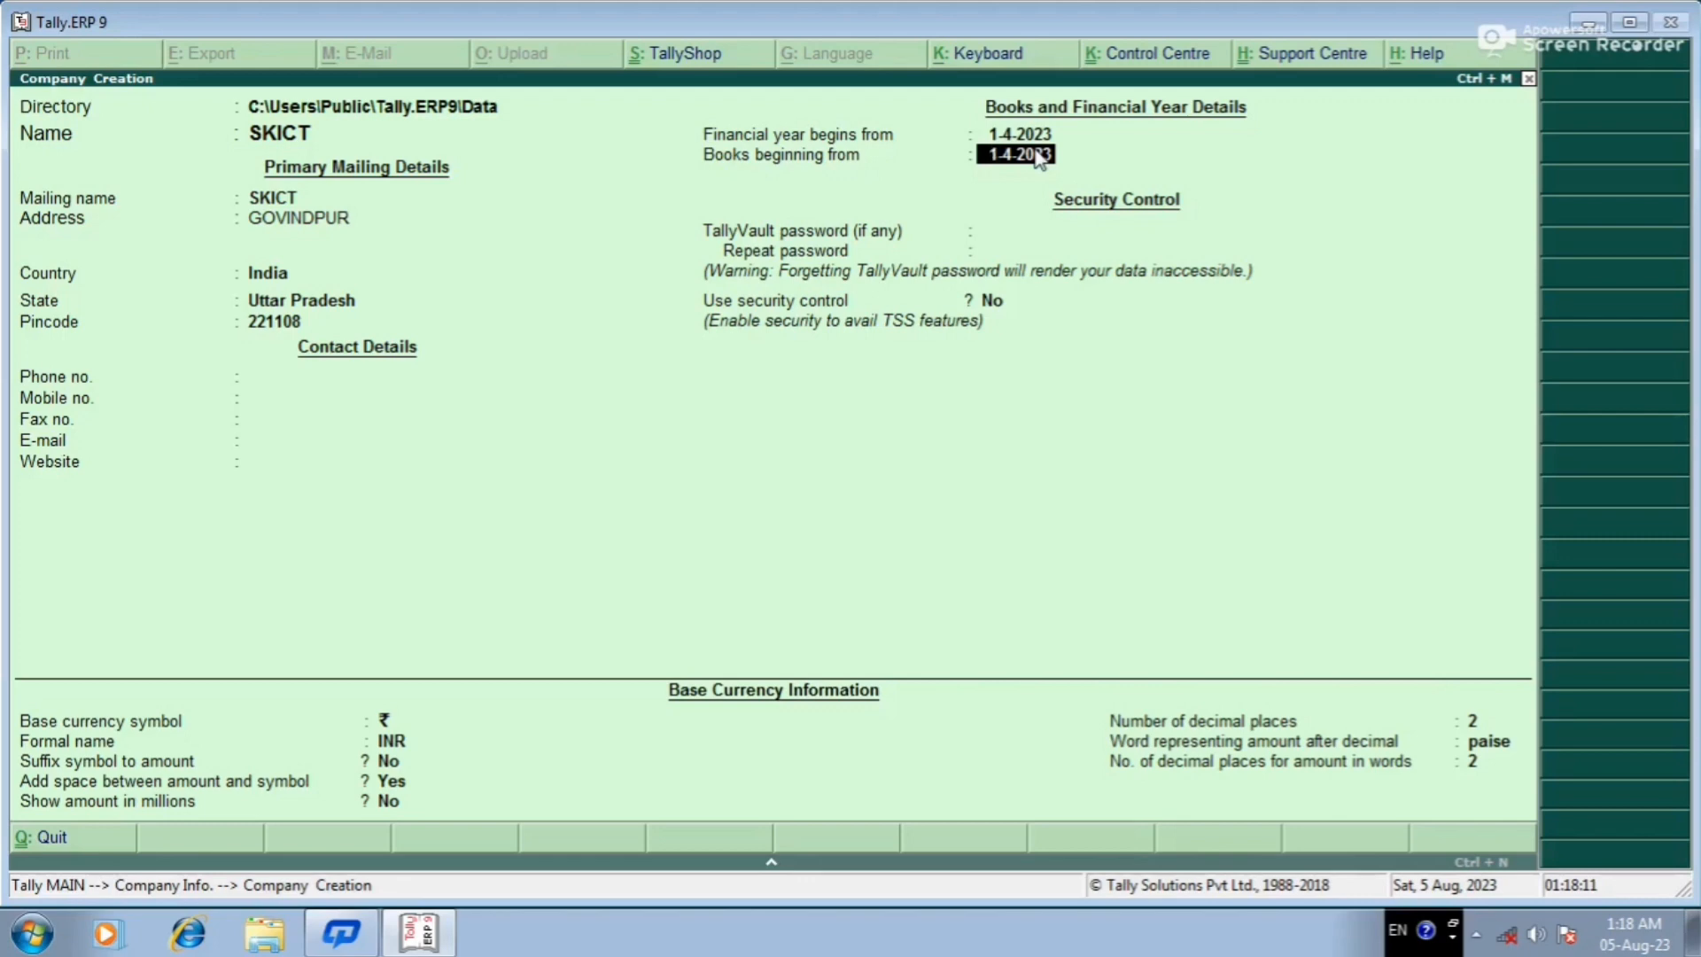
{"action": "key", "text": "Return"}
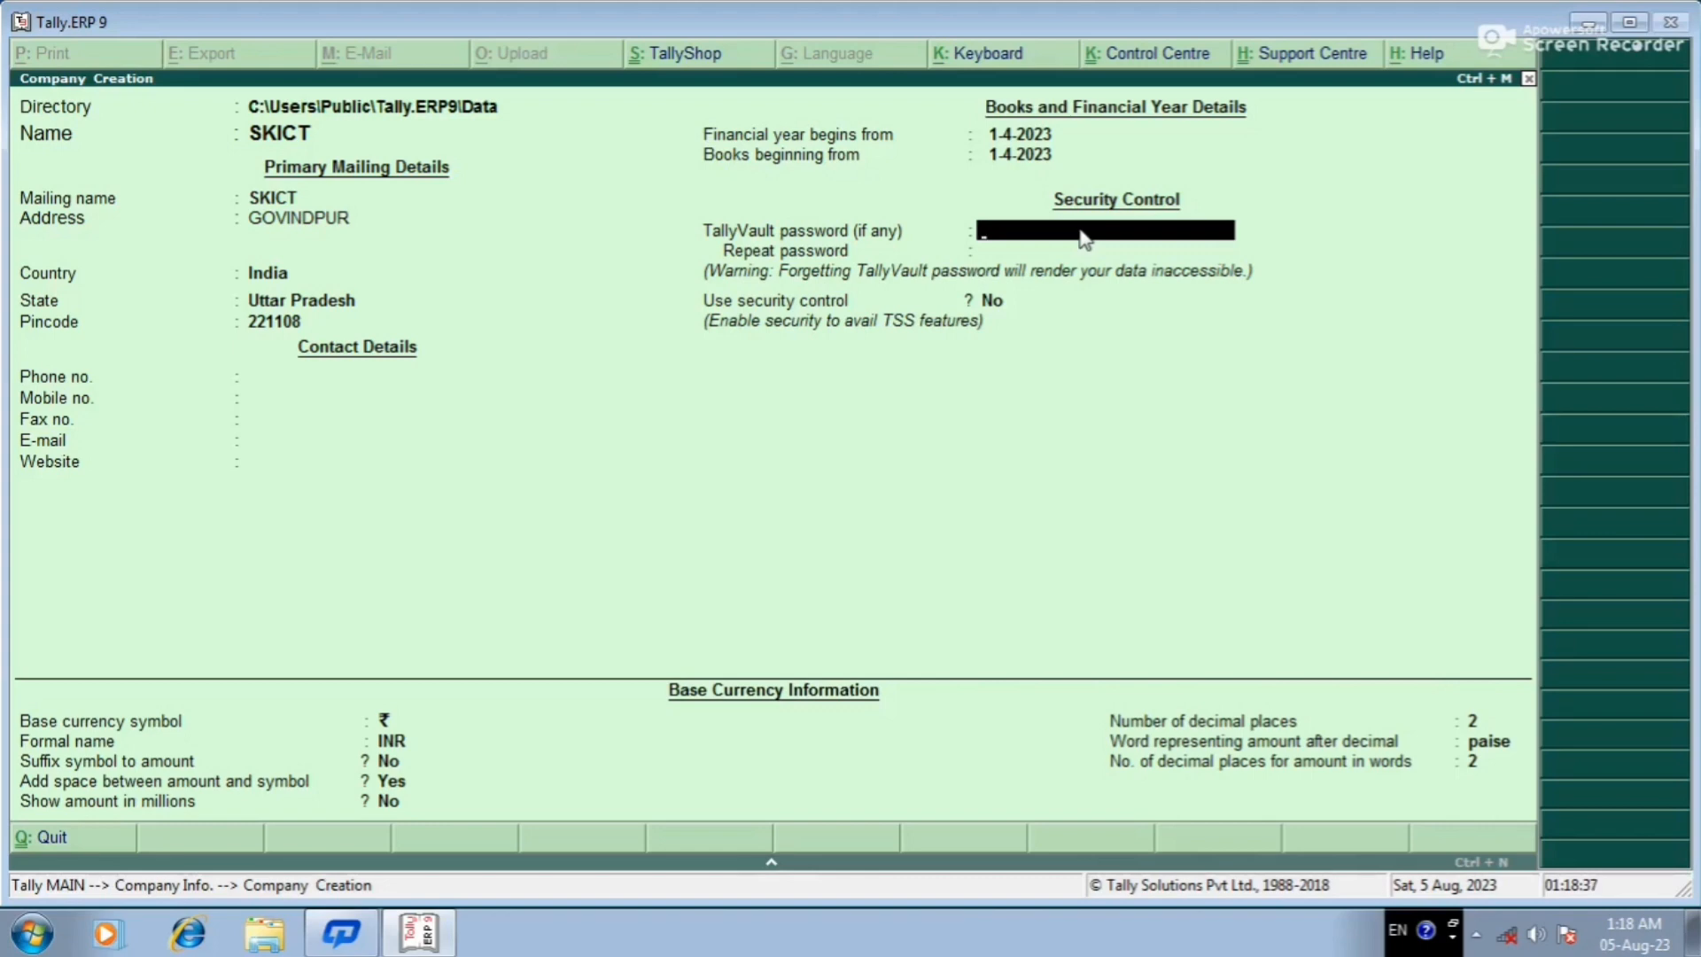
{"action": "key", "text": "Return"}
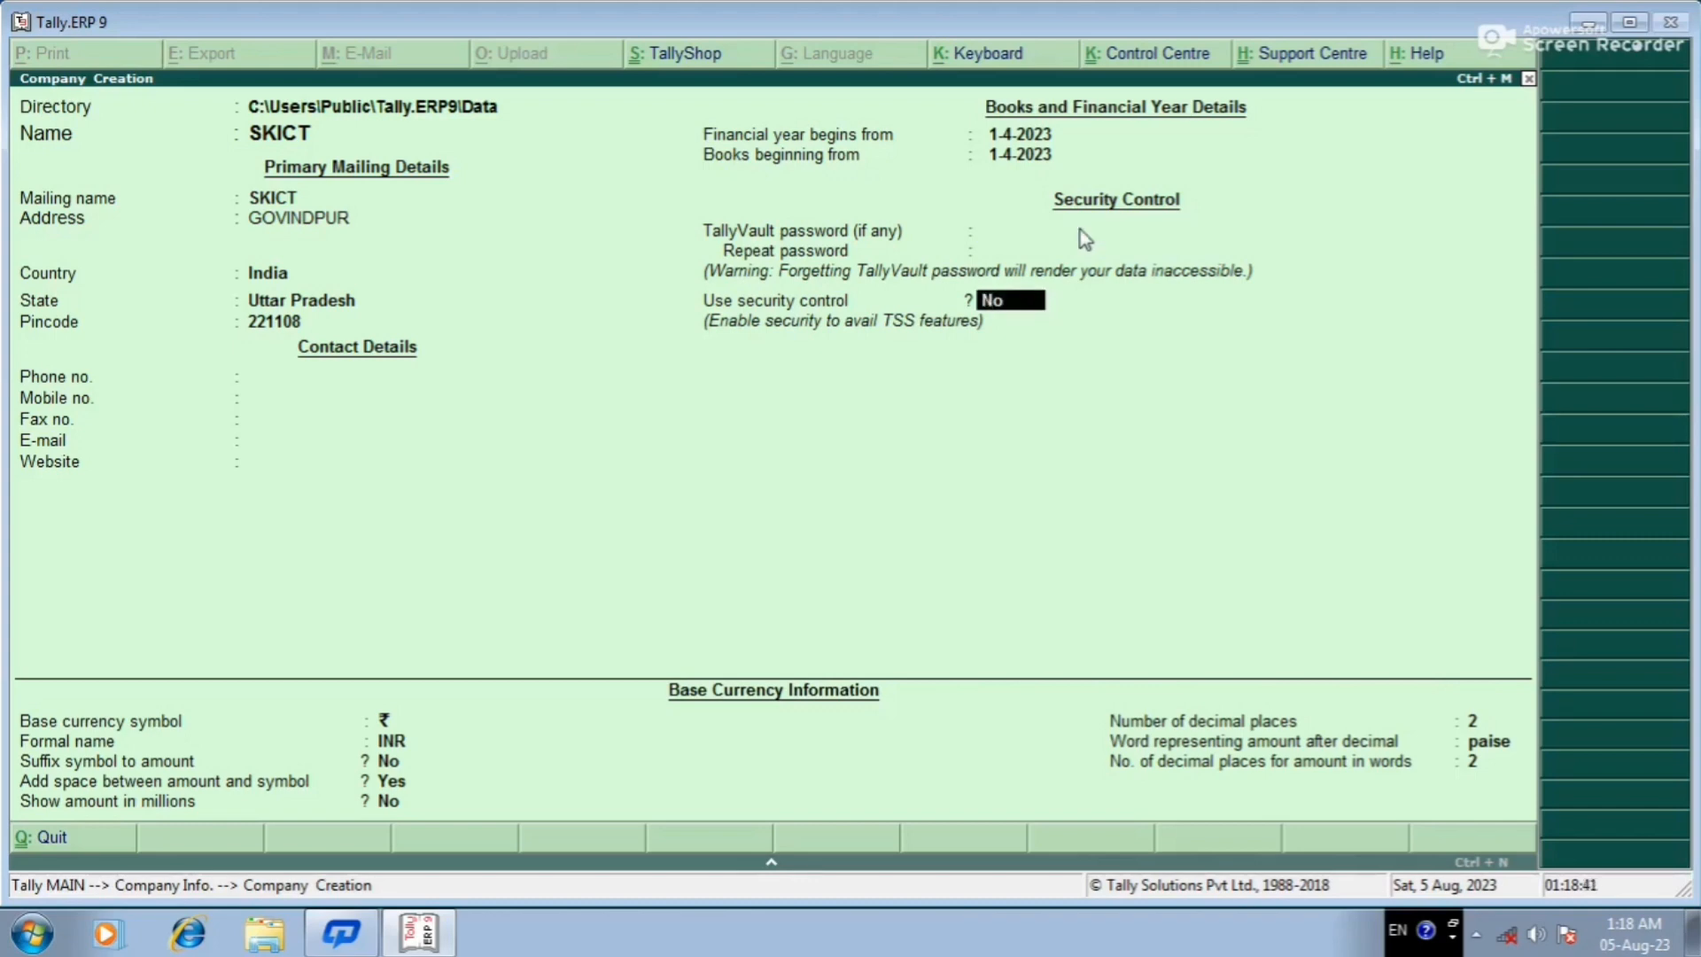
{"action": "key", "text": "Return"}
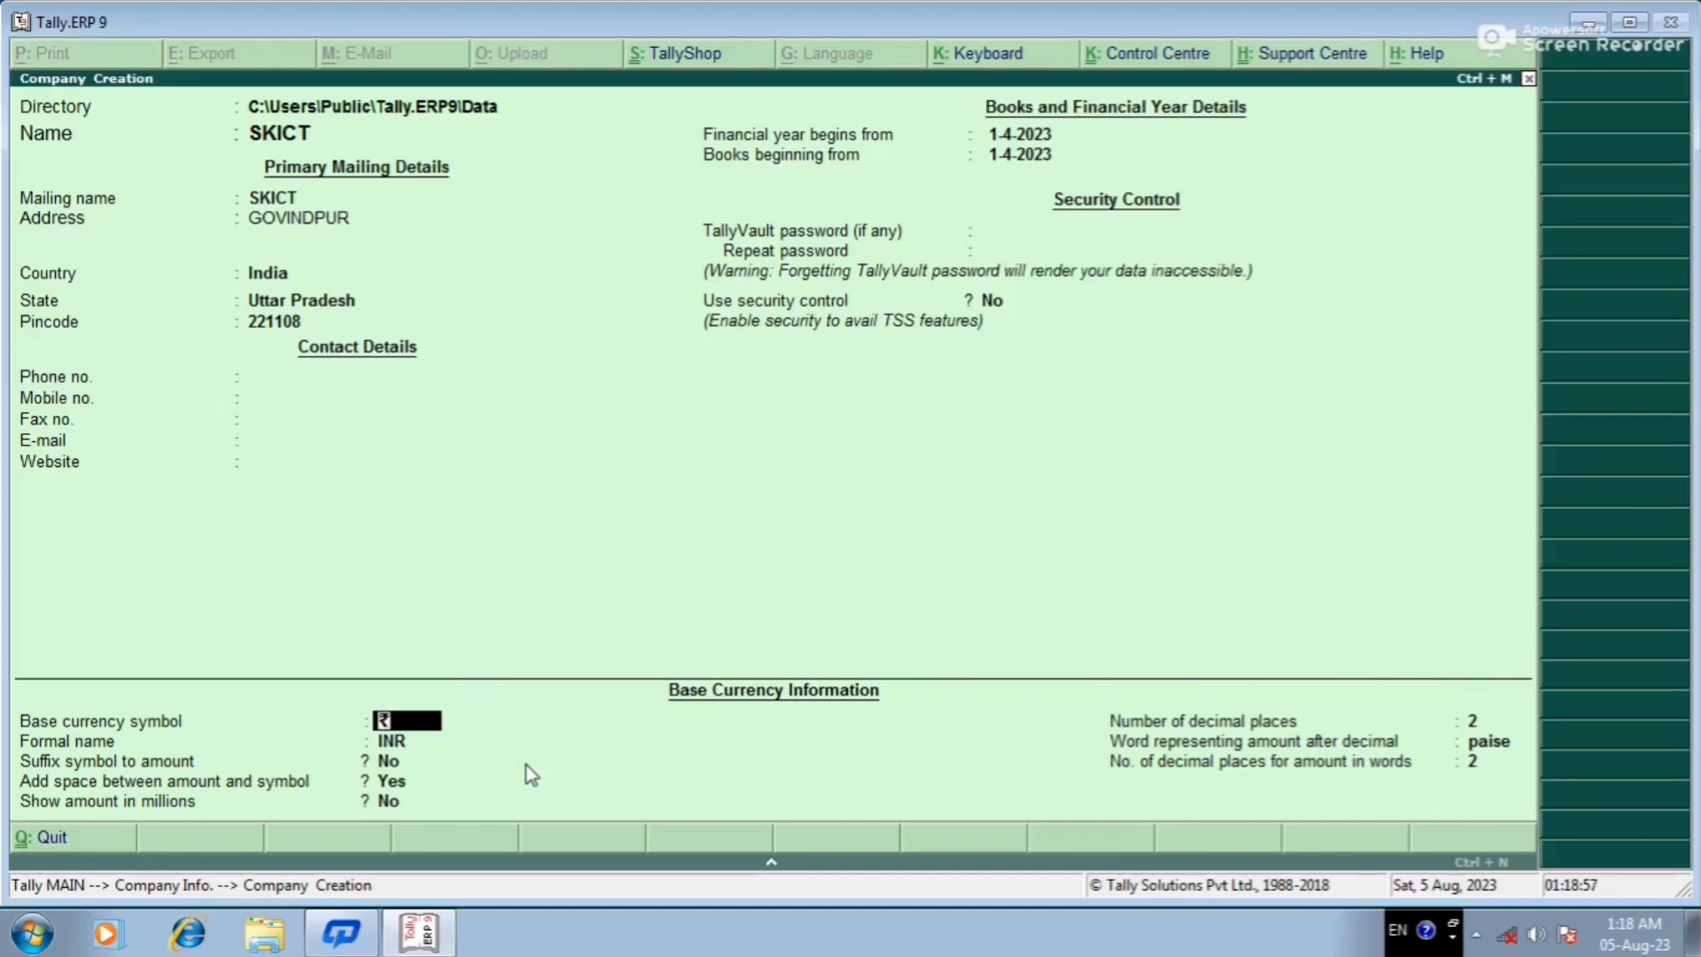
- Keep the default base currency information, with the ₹ symbol, formal name INR, two decimal places and paise
{"action": "key", "text": "Return"}
{"action": "key", "text": "Return"}
{"action": "key", "text": "Return"}
{"action": "key", "text": "Return"}
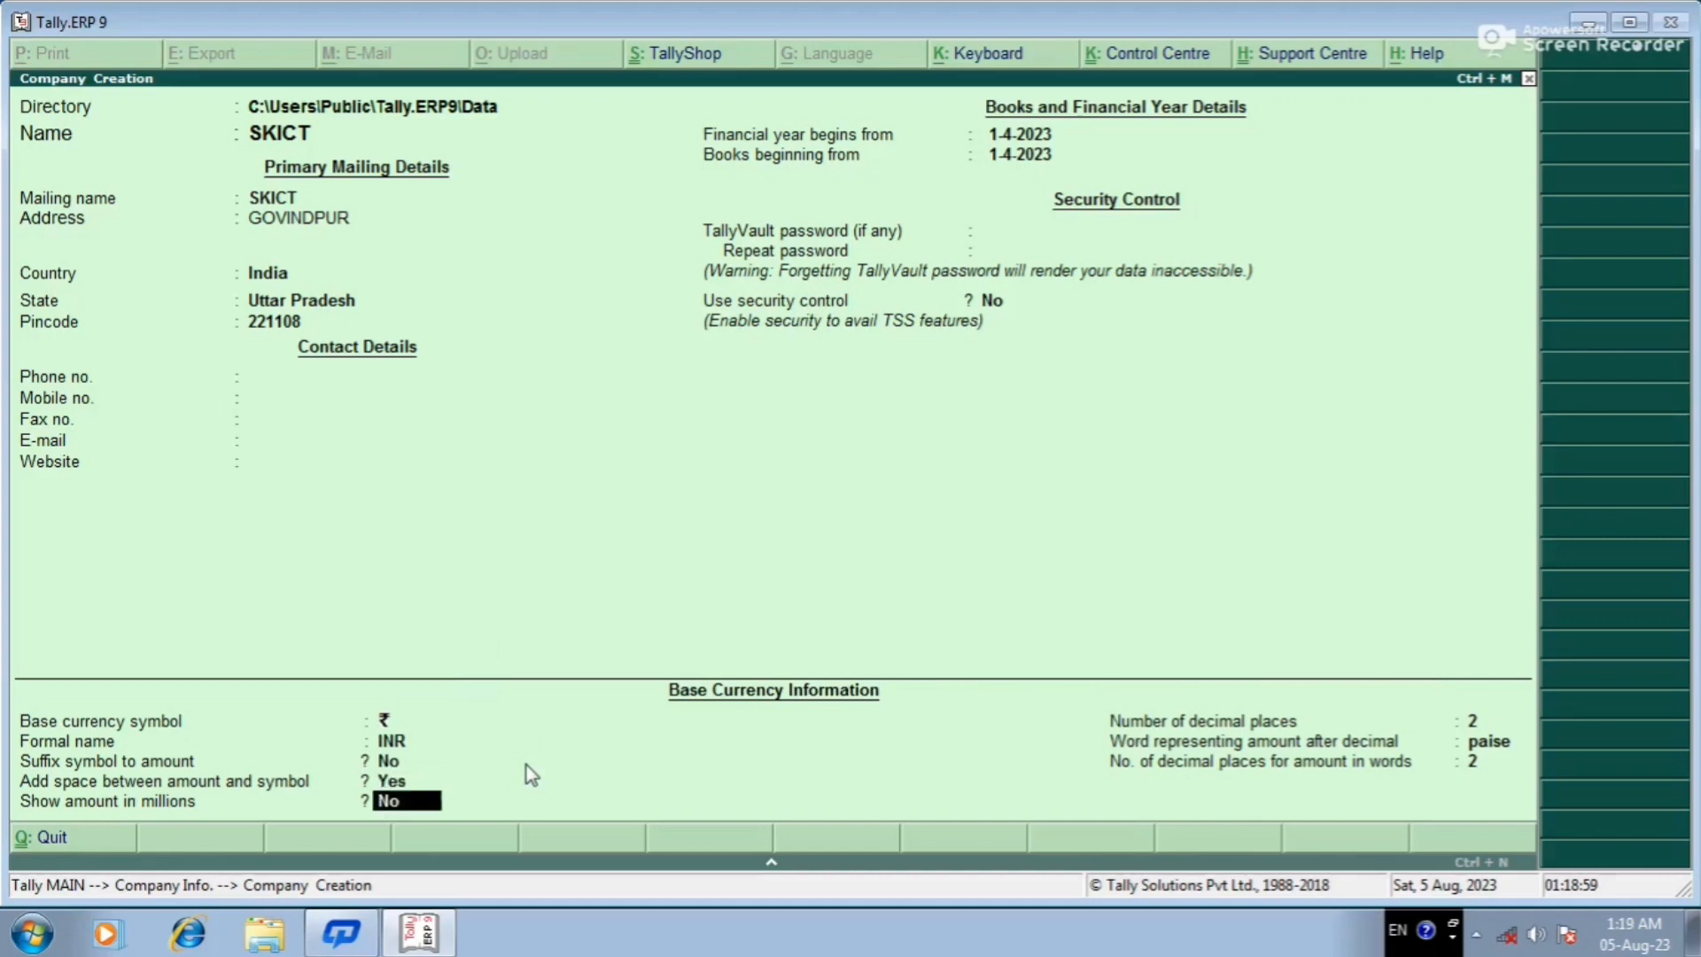
{"action": "key", "text": "Return"}
{"action": "key", "text": "Return"}
{"action": "key", "text": "Return"}
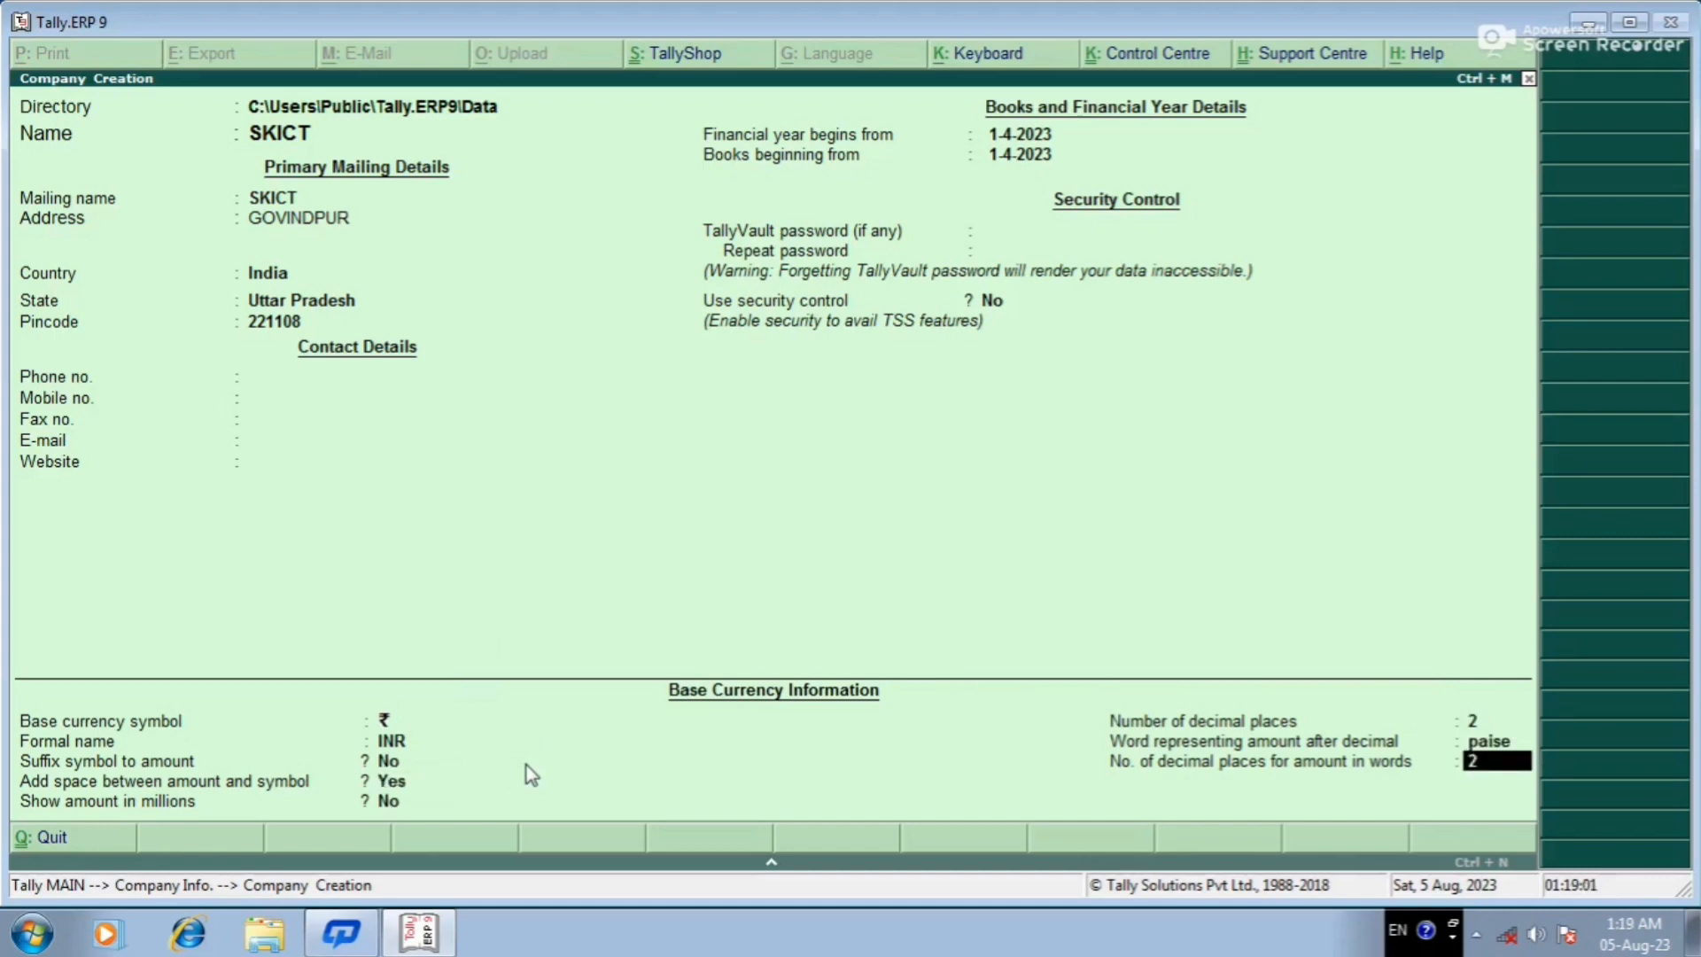
- Decline the first acceptance to return to the company form, and save the SKICT company
{"action": "key", "text": "Return"}
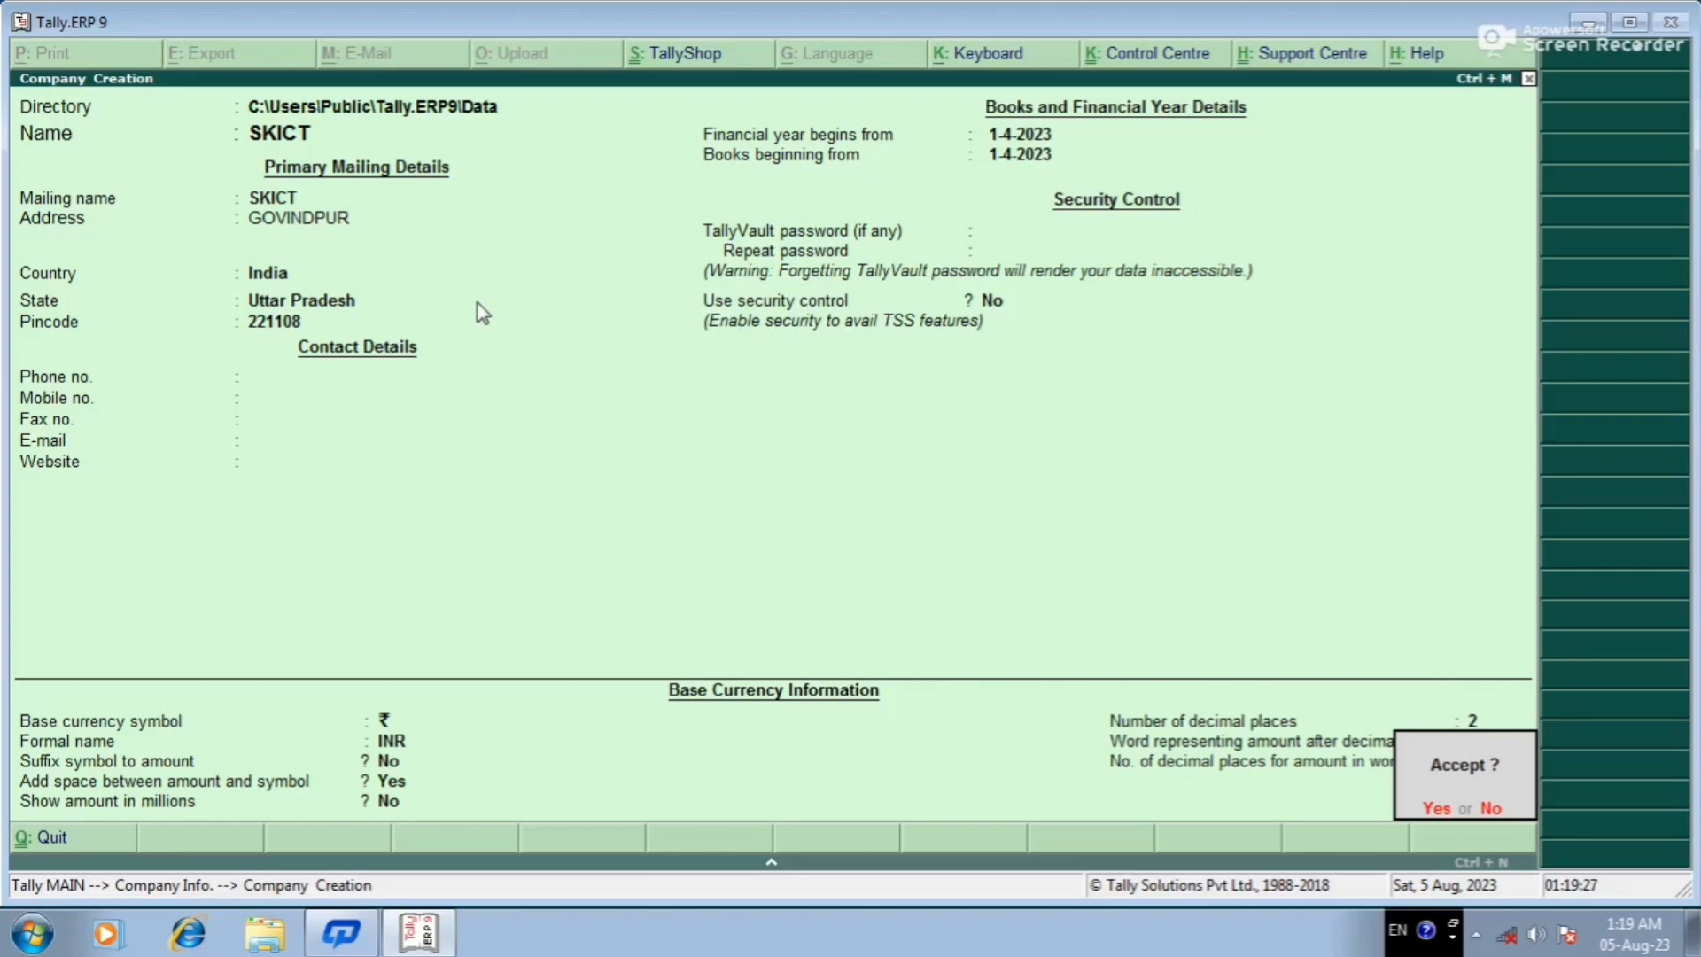
{"action": "key", "text": "n"}
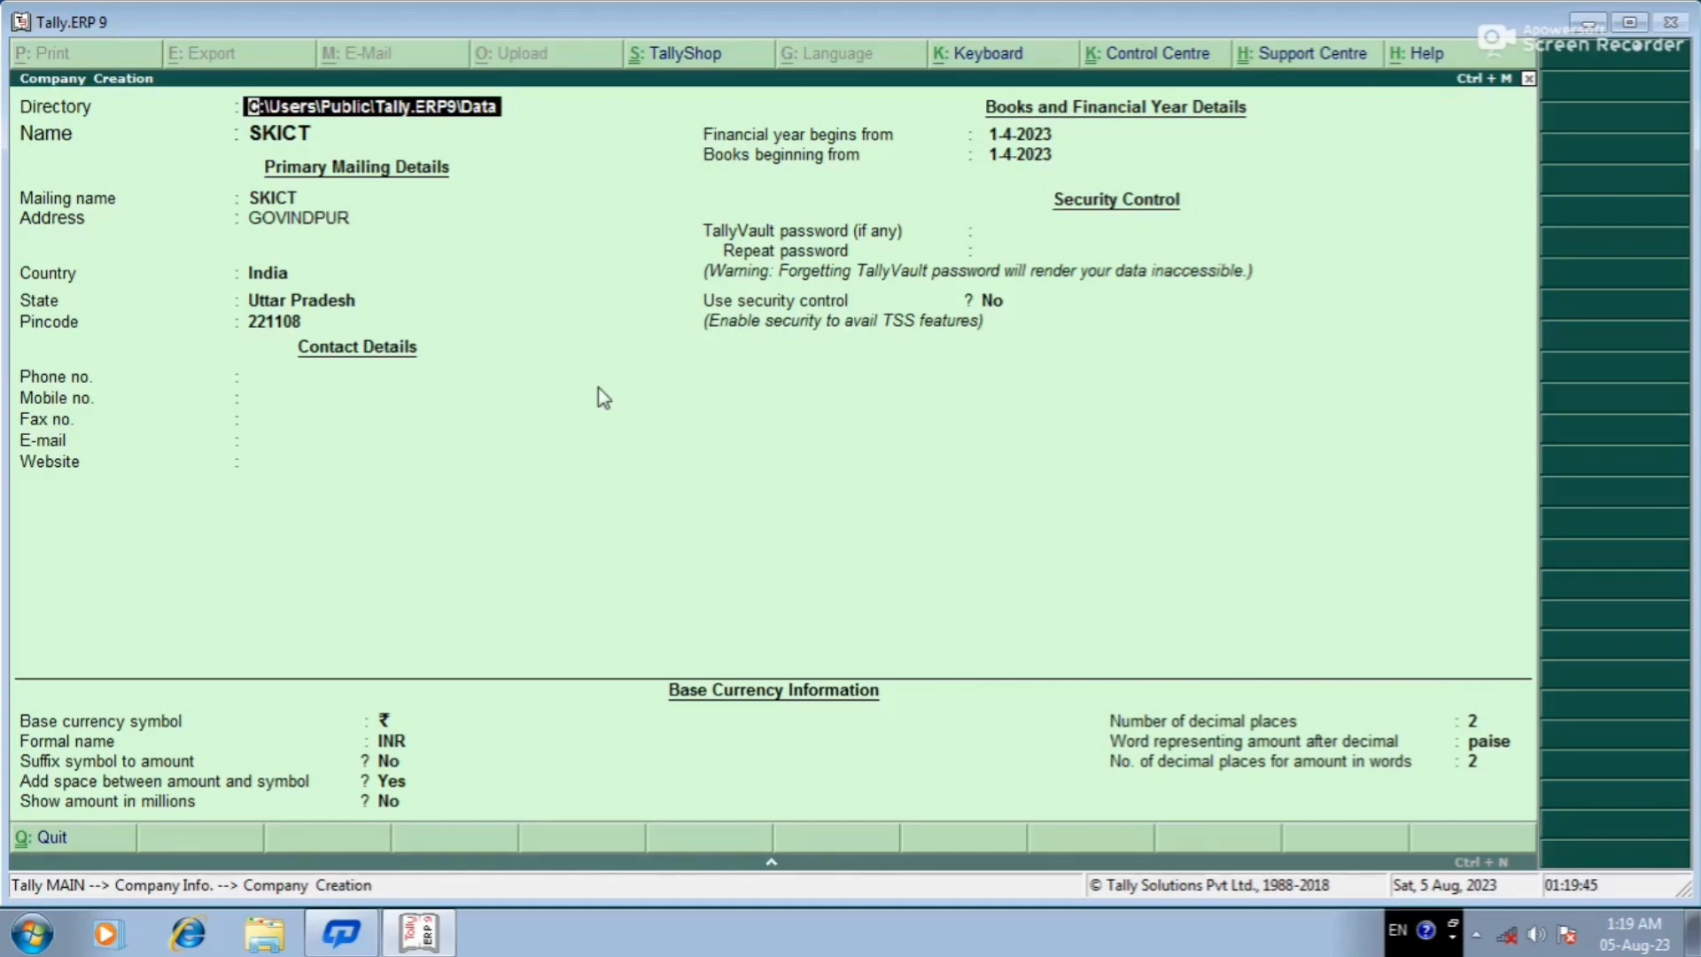
{"action": "key", "text": "ctrl+a"}
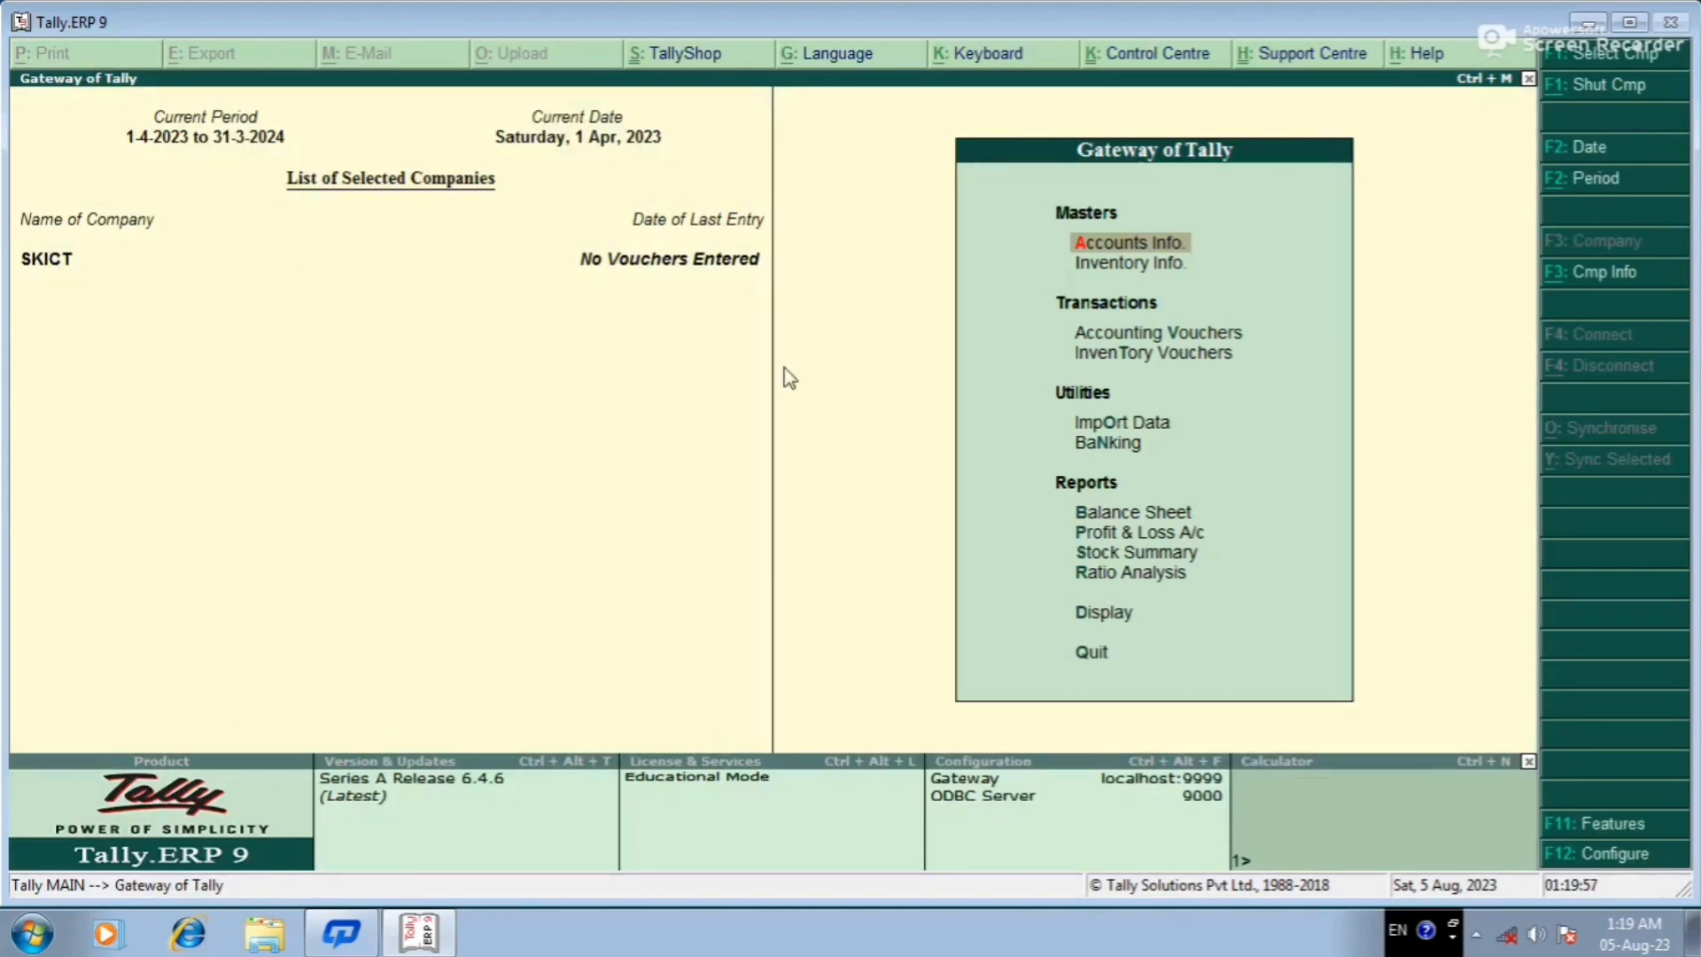
- Open the Company Info. options from the Gateway of Tally
{"action": "key", "text": "alt+F3"}
{"action": "key", "text": "alt+F3"}
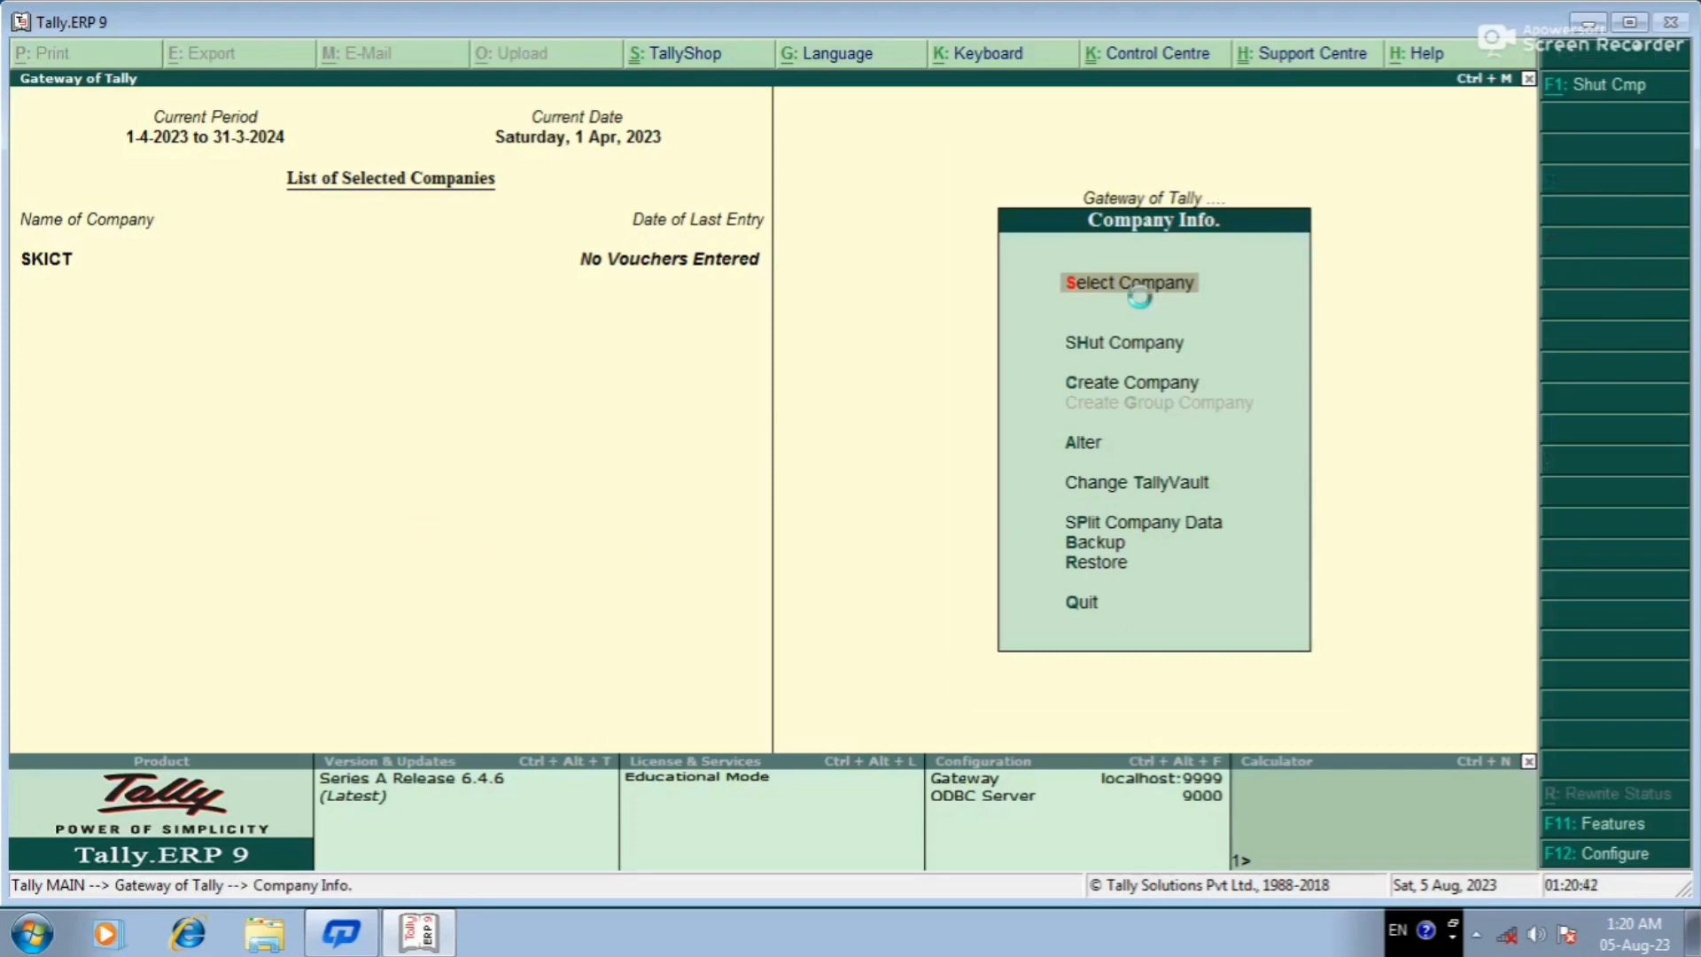
- Start creating another company named SKICT, keeping SKICT as the mailing name, leaving the address blank and selecting India as the country
{"action": "key", "text": "c"}
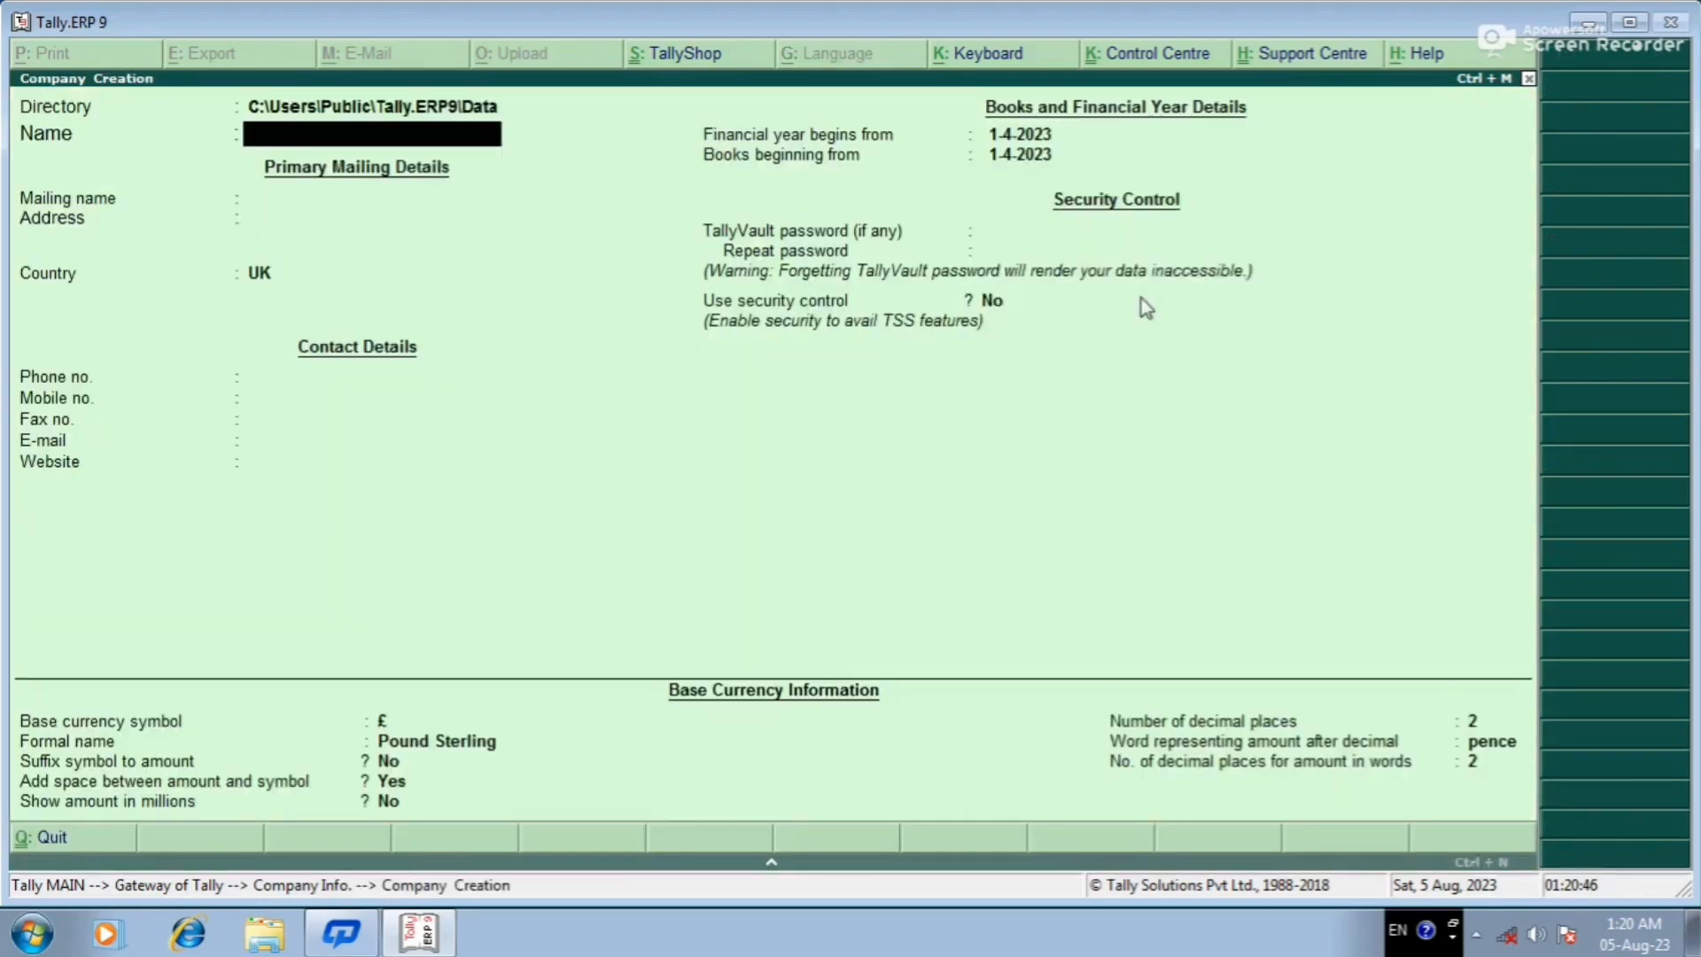
{"action": "type", "text": "SKICT"}
{"action": "key", "text": "Return"}
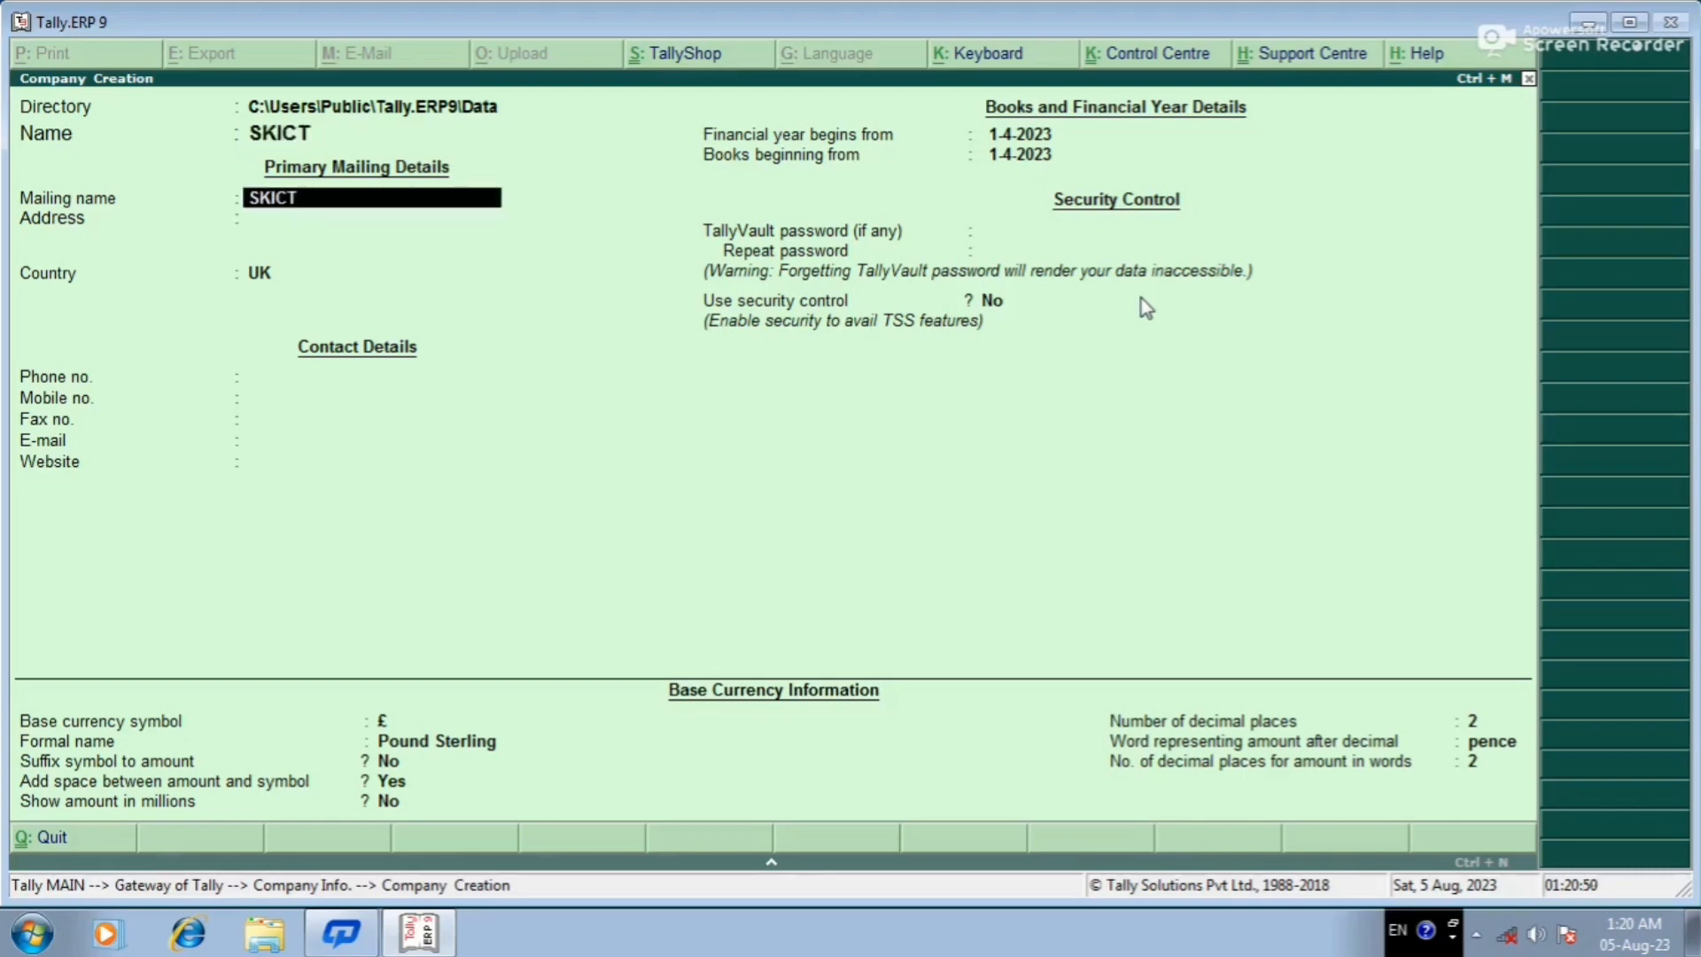
{"action": "key", "text": "Return"}
{"action": "key", "text": "Return"}
{"action": "type", "text": "I"}
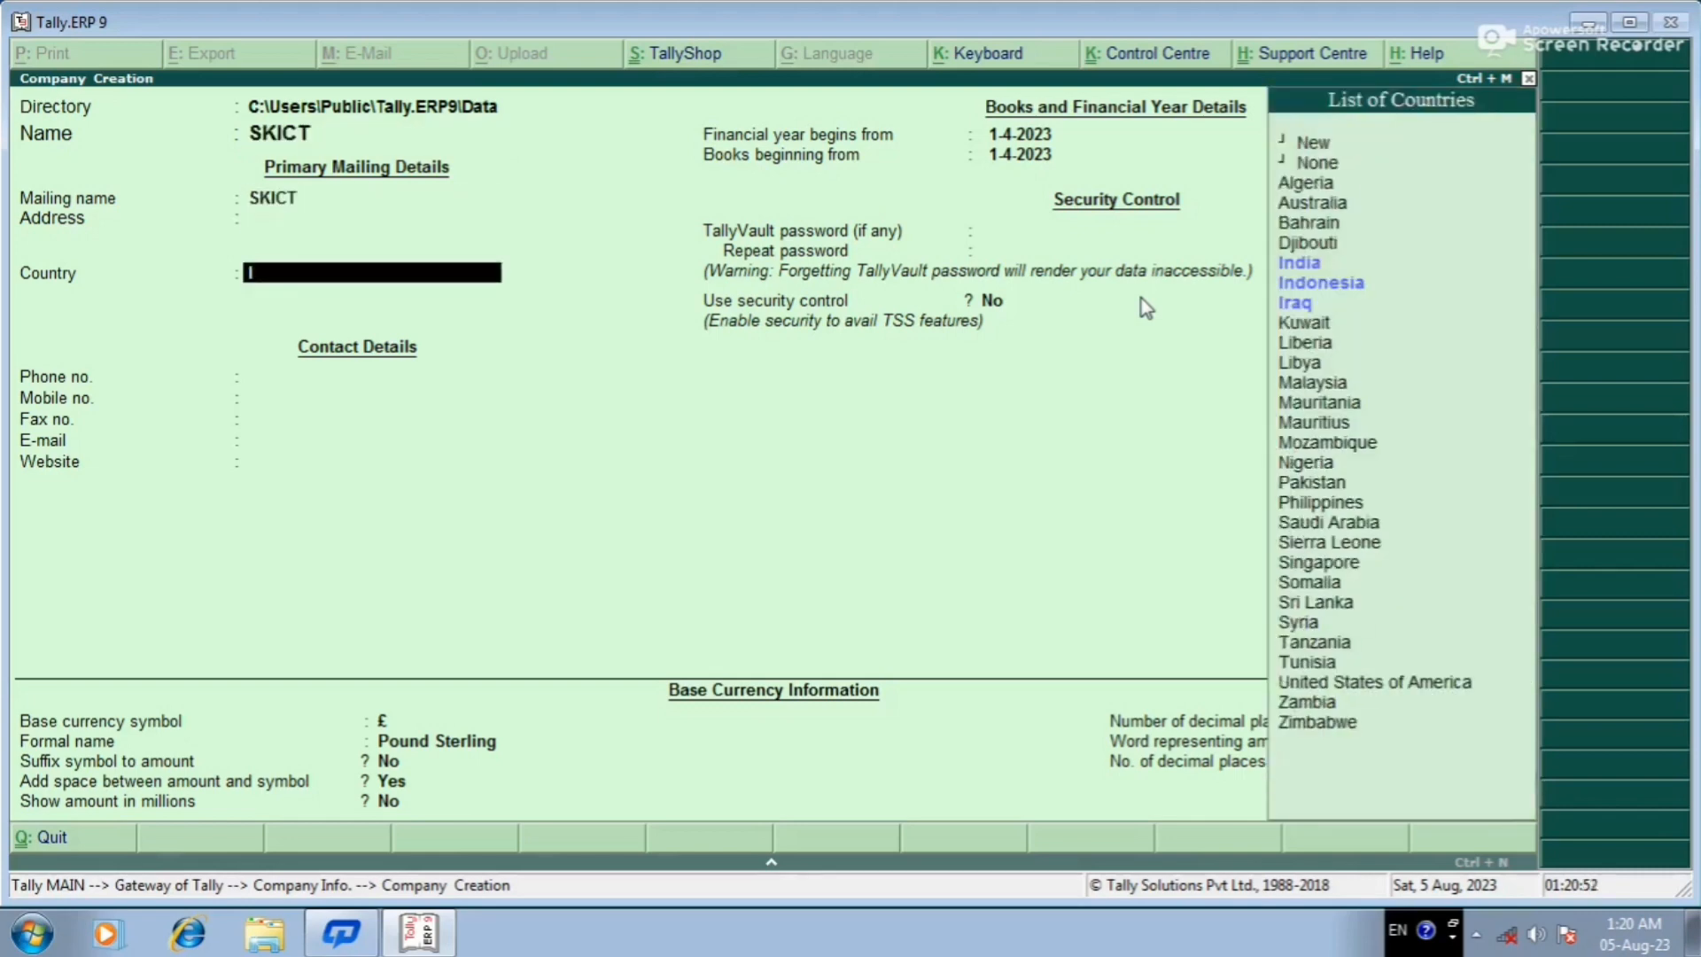
{"action": "key", "text": "Return"}
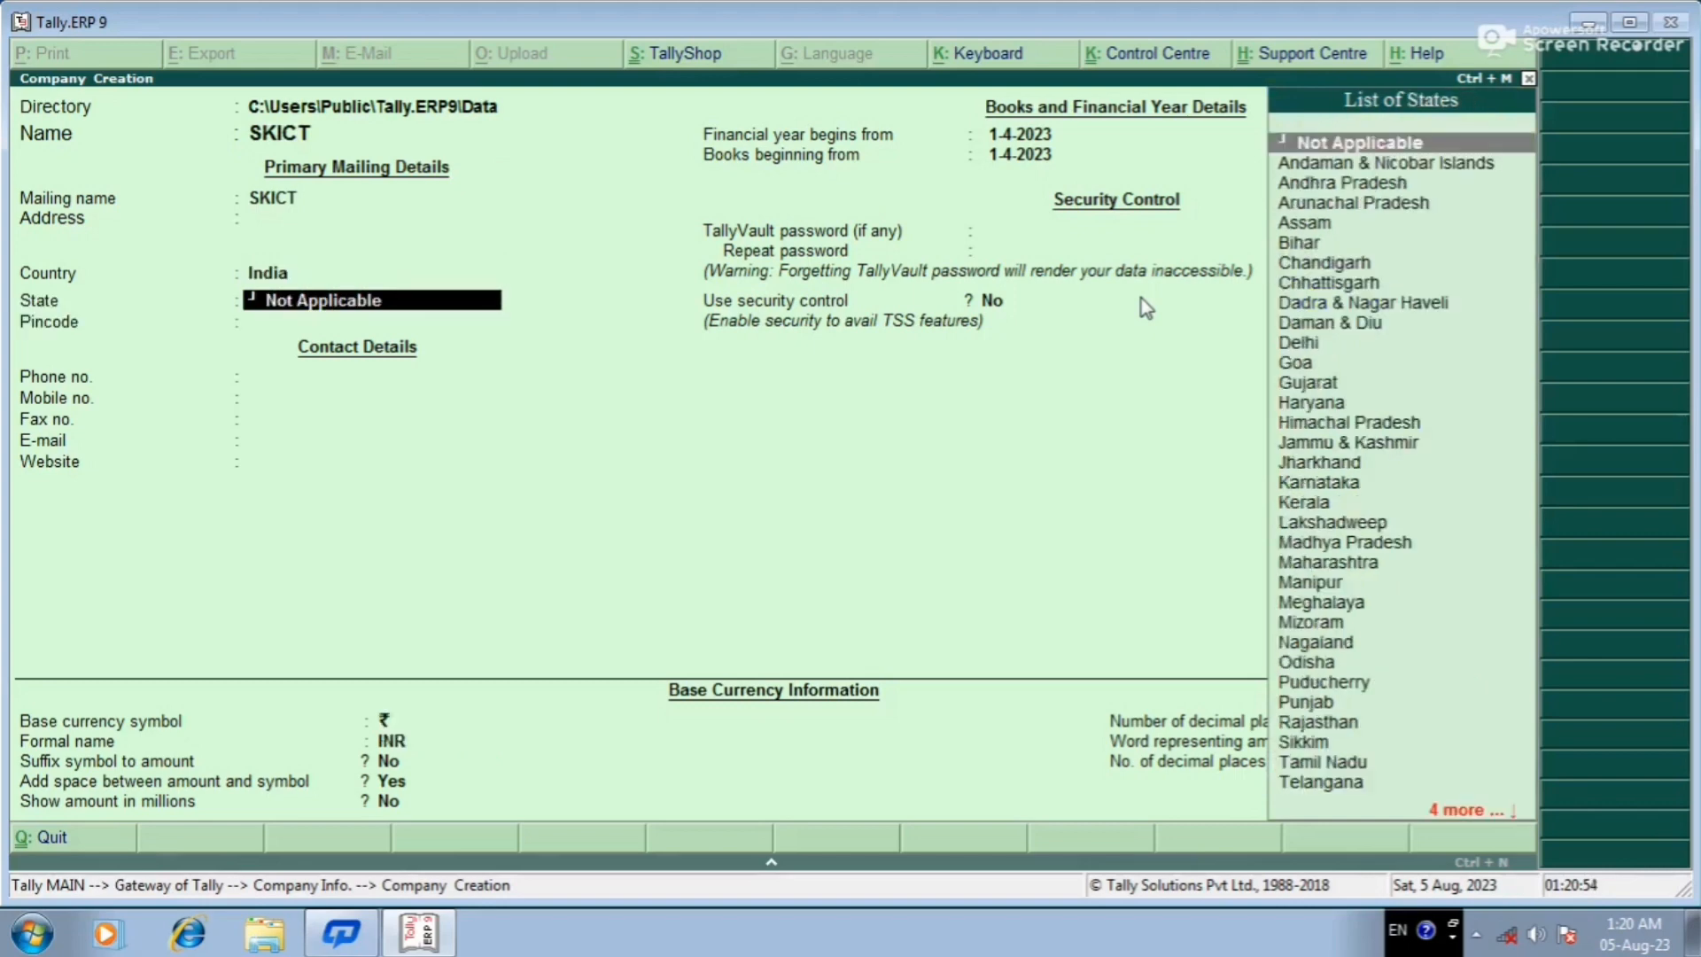
- Set the company's state to Uttar Pradesh and enter its pincode
{"action": "type", "text": "U"}
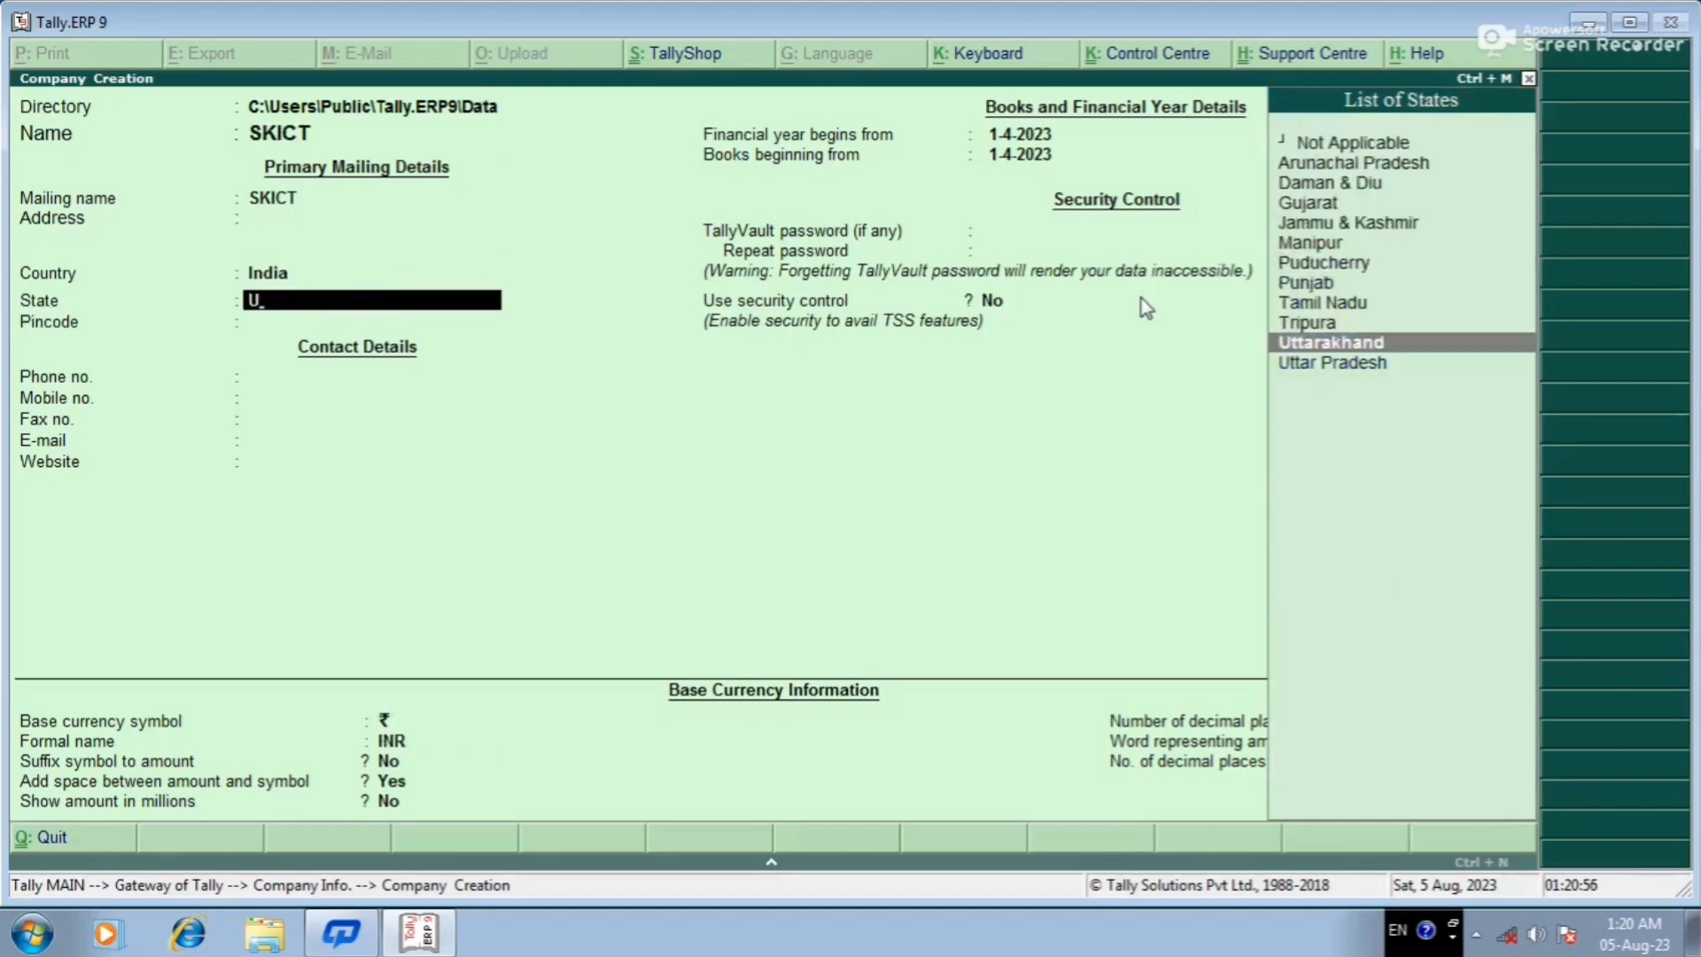
{"action": "key", "text": "Down"}
{"action": "key", "text": "Return"}
{"action": "type", "text": "2"}
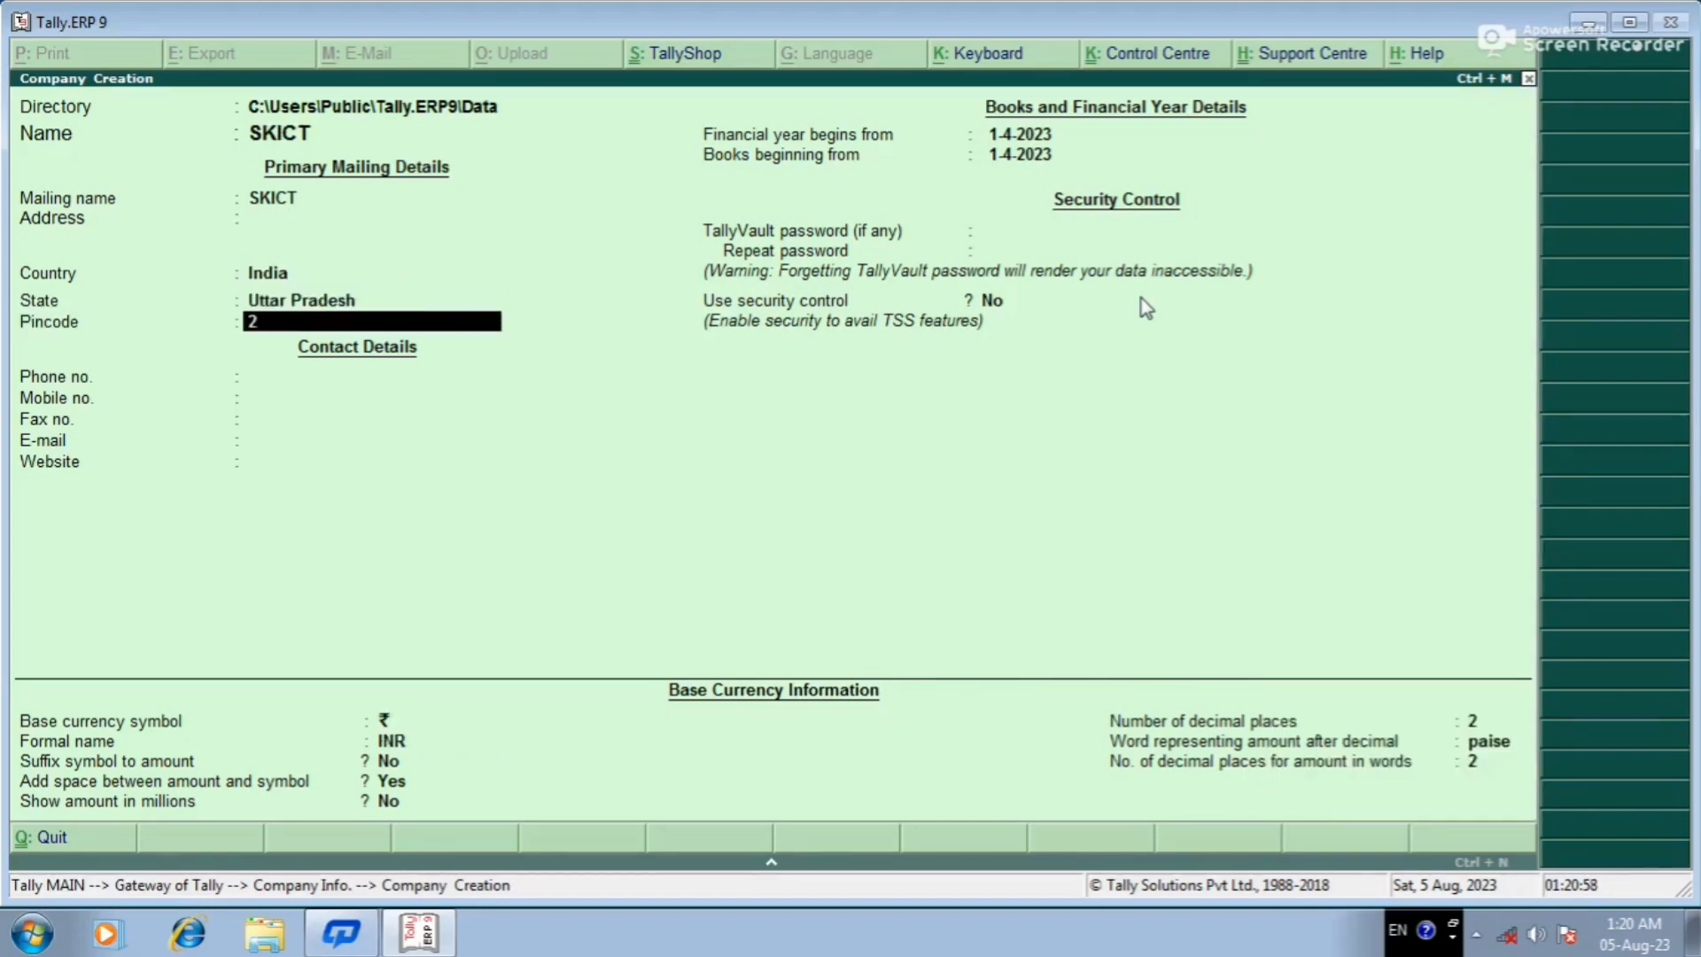
{"action": "type", "text": "21108"}
{"action": "key", "text": "Return"}
- Leave all contact details blank and keep 1-4-2023 as the financial year and books beginning dates
{"action": "key", "text": "Return"}
{"action": "key", "text": "Return"}
{"action": "key", "text": "Return"}
{"action": "key", "text": "Return"}
{"action": "key", "text": "Return"}
{"action": "key", "text": "Return"}
{"action": "key", "text": "Return"}
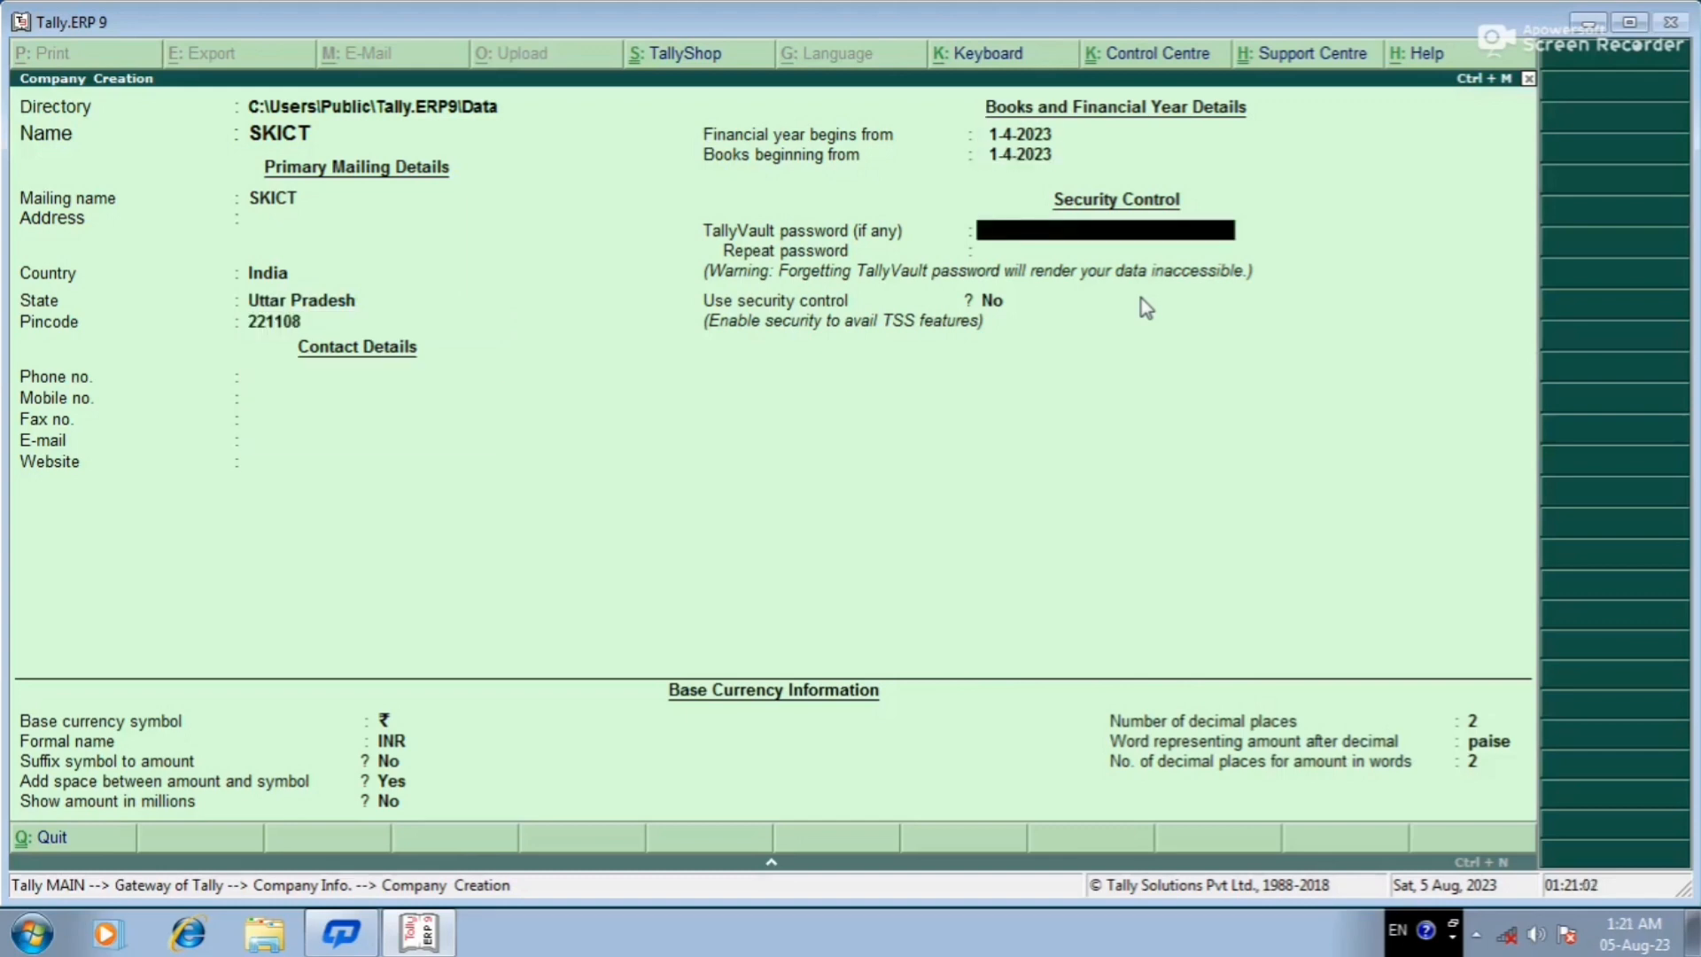
- Keep the default security and base currency settings, and try to save the company under the name SKICT
{"action": "key", "text": "Return"}
{"action": "key", "text": "Return"}
{"action": "key", "text": "Return"}
{"action": "key", "text": "Return"}
{"action": "key", "text": "Return"}
{"action": "key", "text": "Return"}
{"action": "key", "text": "Return"}
{"action": "key", "text": "Return"}
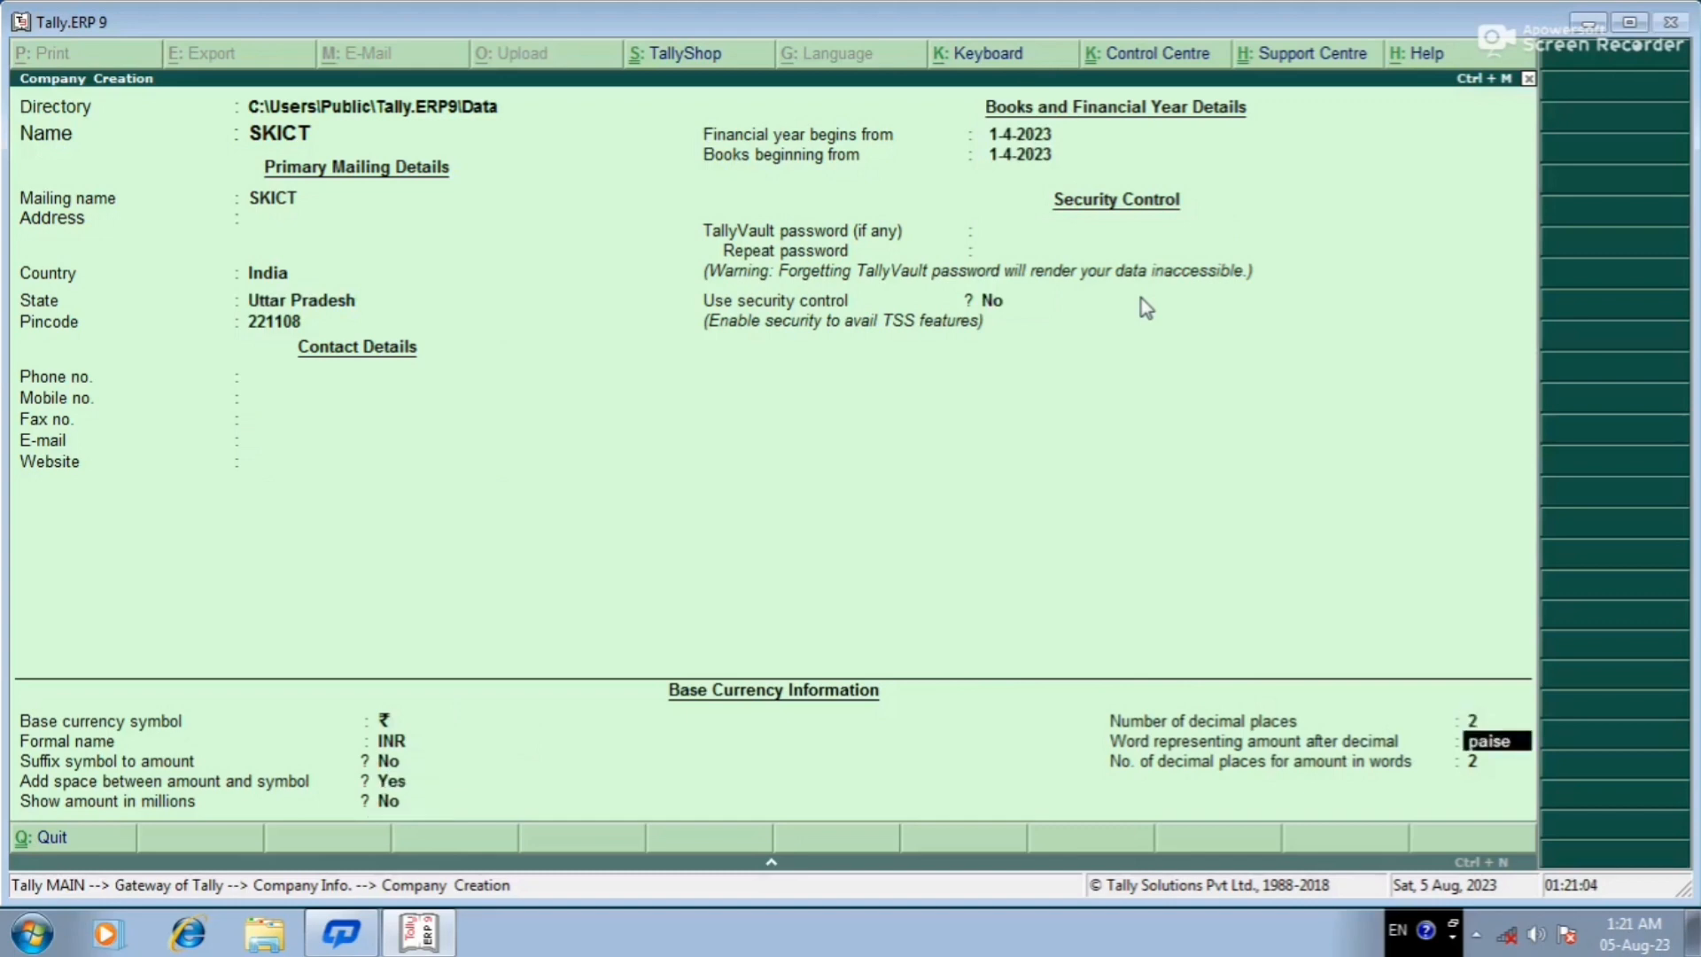
{"action": "key", "text": "Return"}
{"action": "key", "text": "Return"}
{"action": "key", "text": "Return"}
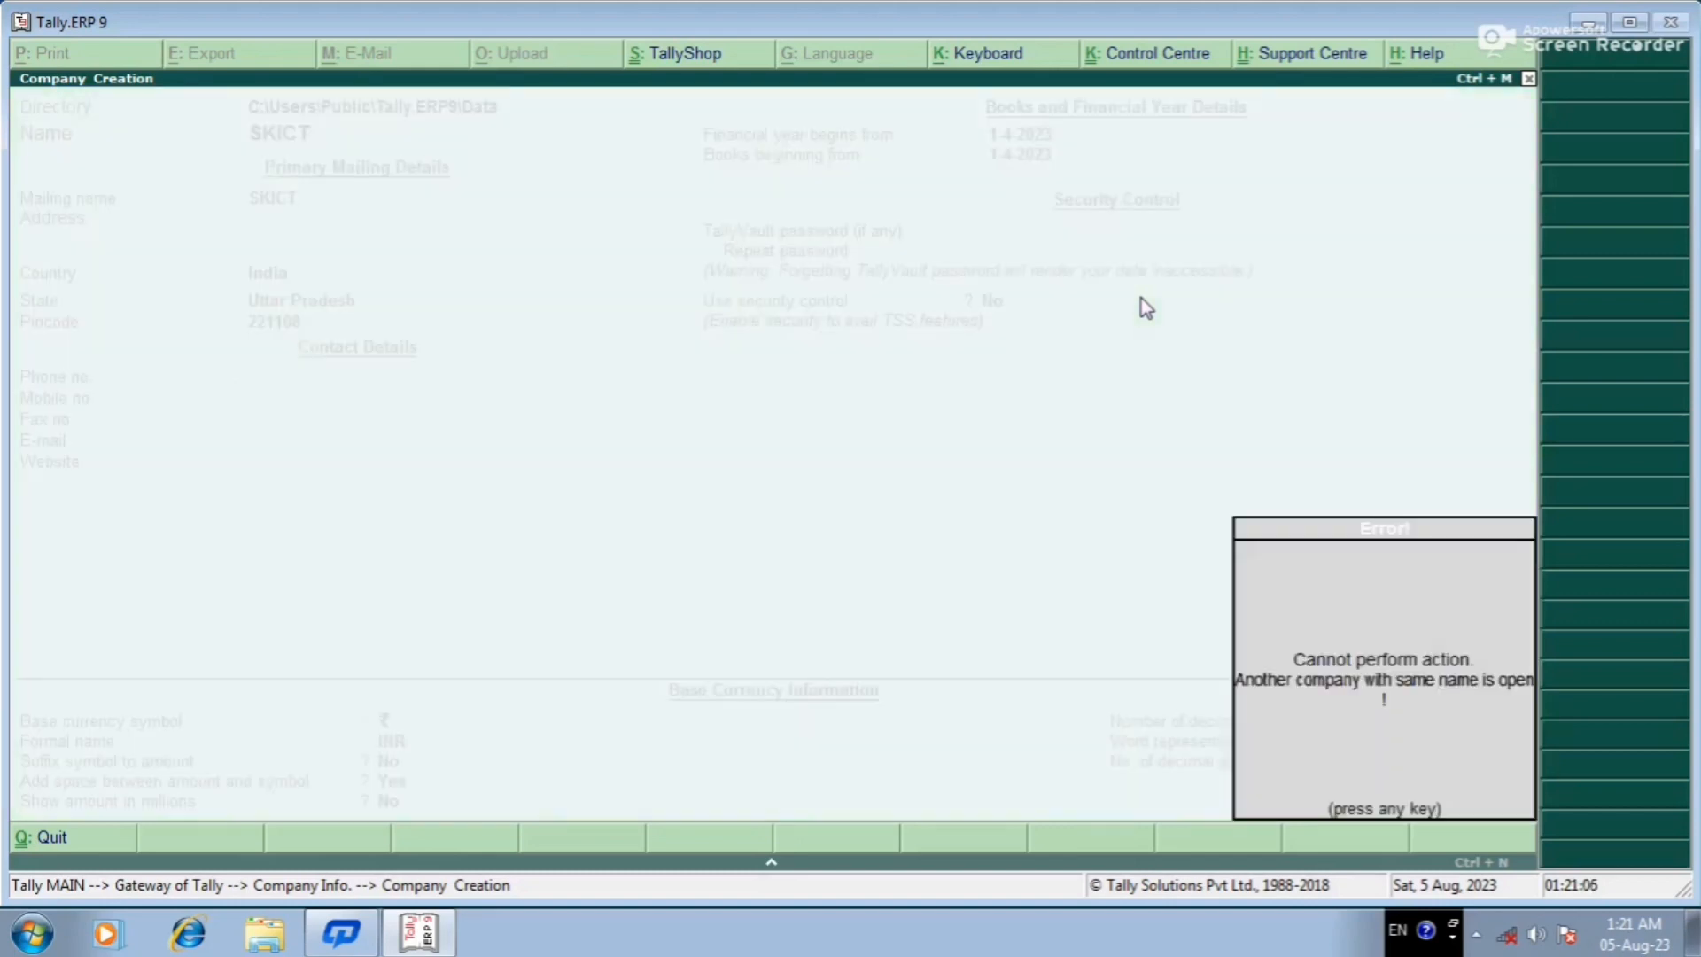
{"action": "key", "text": "Return"}
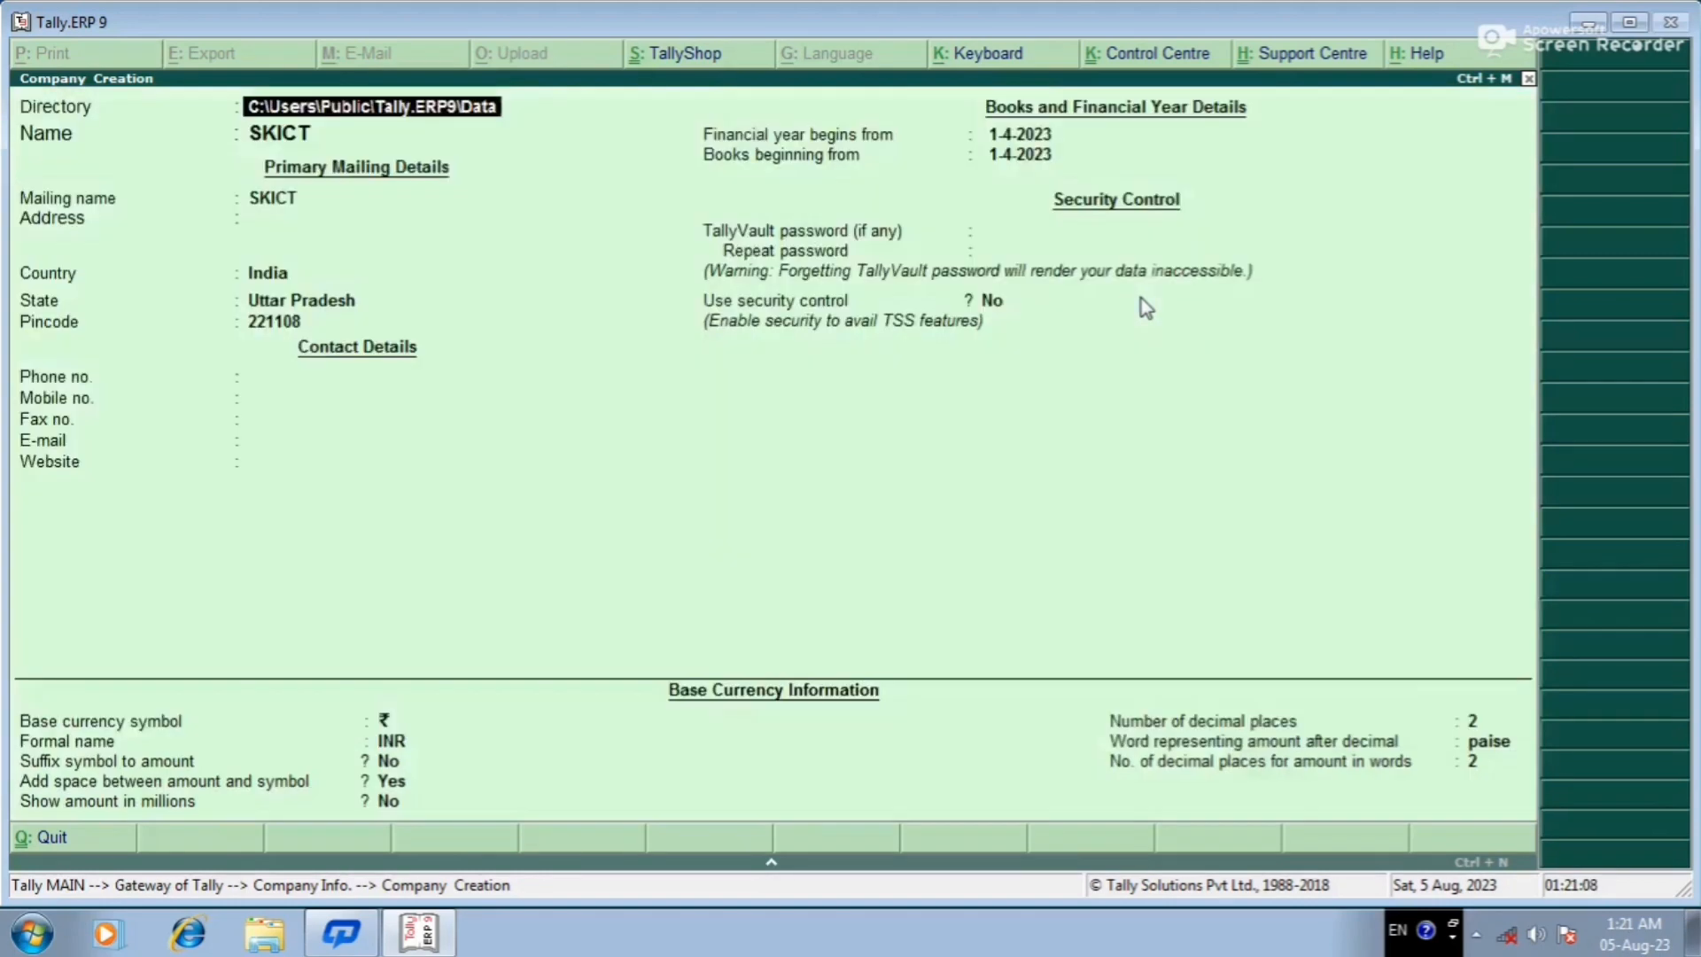
- Change the company name and mailing name to SKICT 1, keeping the other mailing details and the blank contact fields
{"action": "key", "text": "Return"}
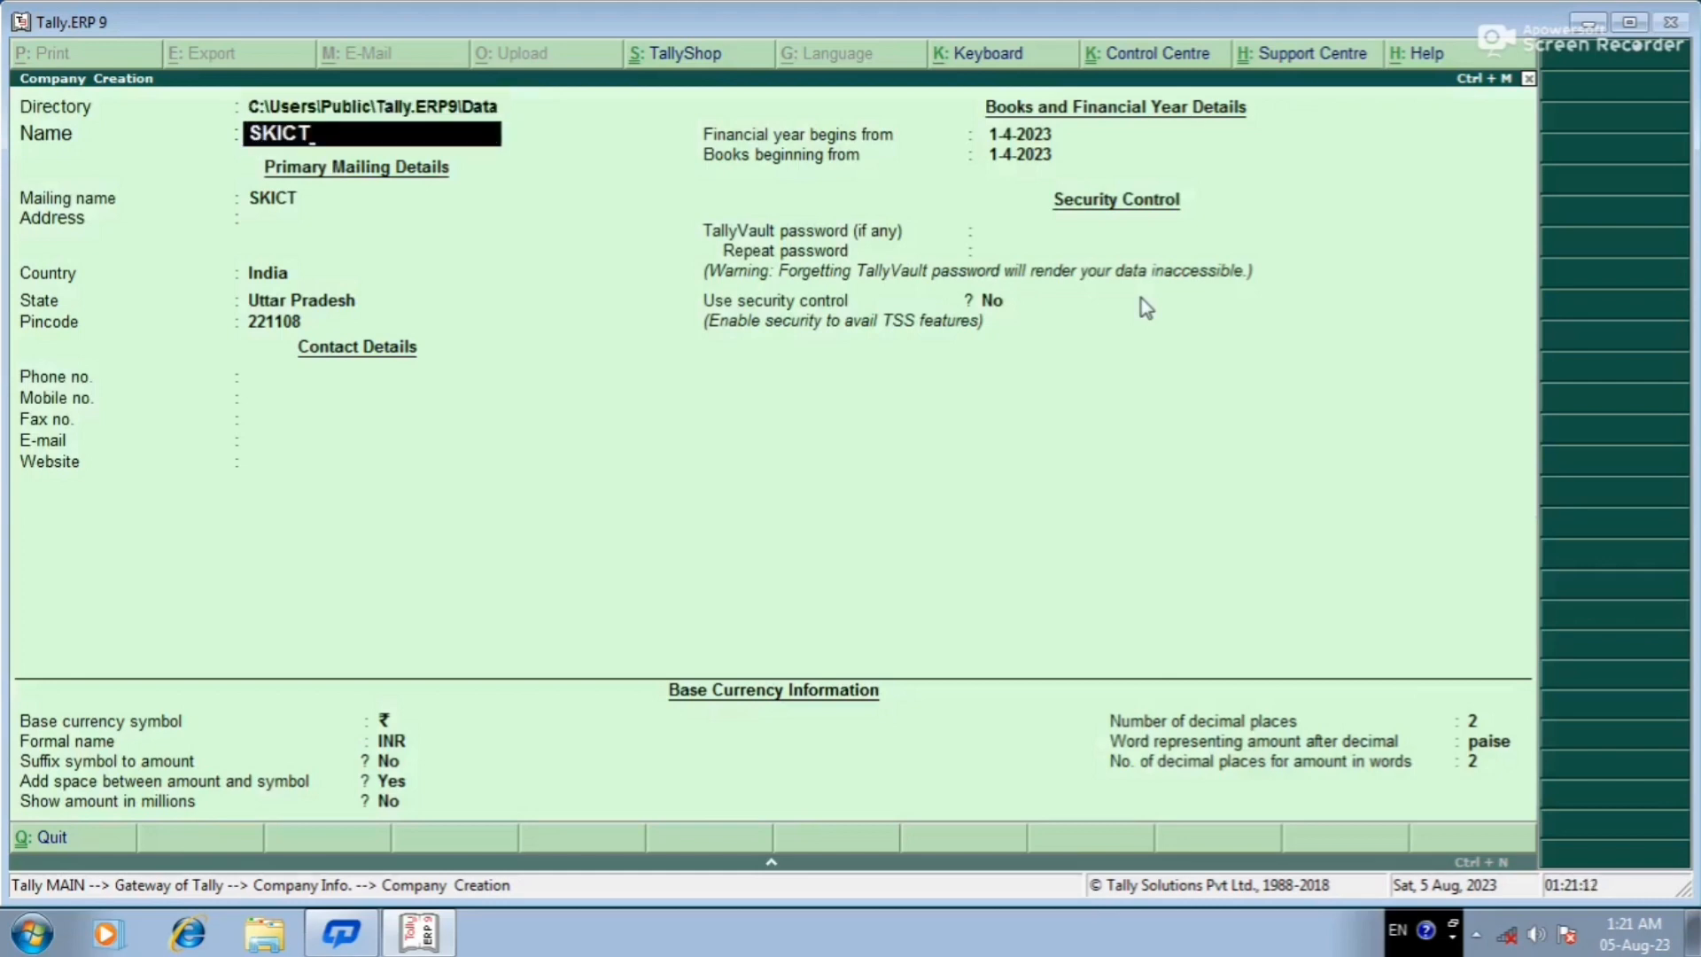
{"action": "type", "text": "1"}
{"action": "key", "text": "Return"}
{"action": "key", "text": "Return"}
{"action": "key", "text": "Return"}
{"action": "key", "text": "Return"}
{"action": "key", "text": "Return"}
{"action": "key", "text": "Return"}
{"action": "key", "text": "Return"}
{"action": "key", "text": "Return"}
{"action": "key", "text": "Return"}
{"action": "key", "text": "Return"}
{"action": "key", "text": "Return"}
{"action": "key", "text": "Return"}
{"action": "key", "text": "Return"}
{"action": "key", "text": "Return"}
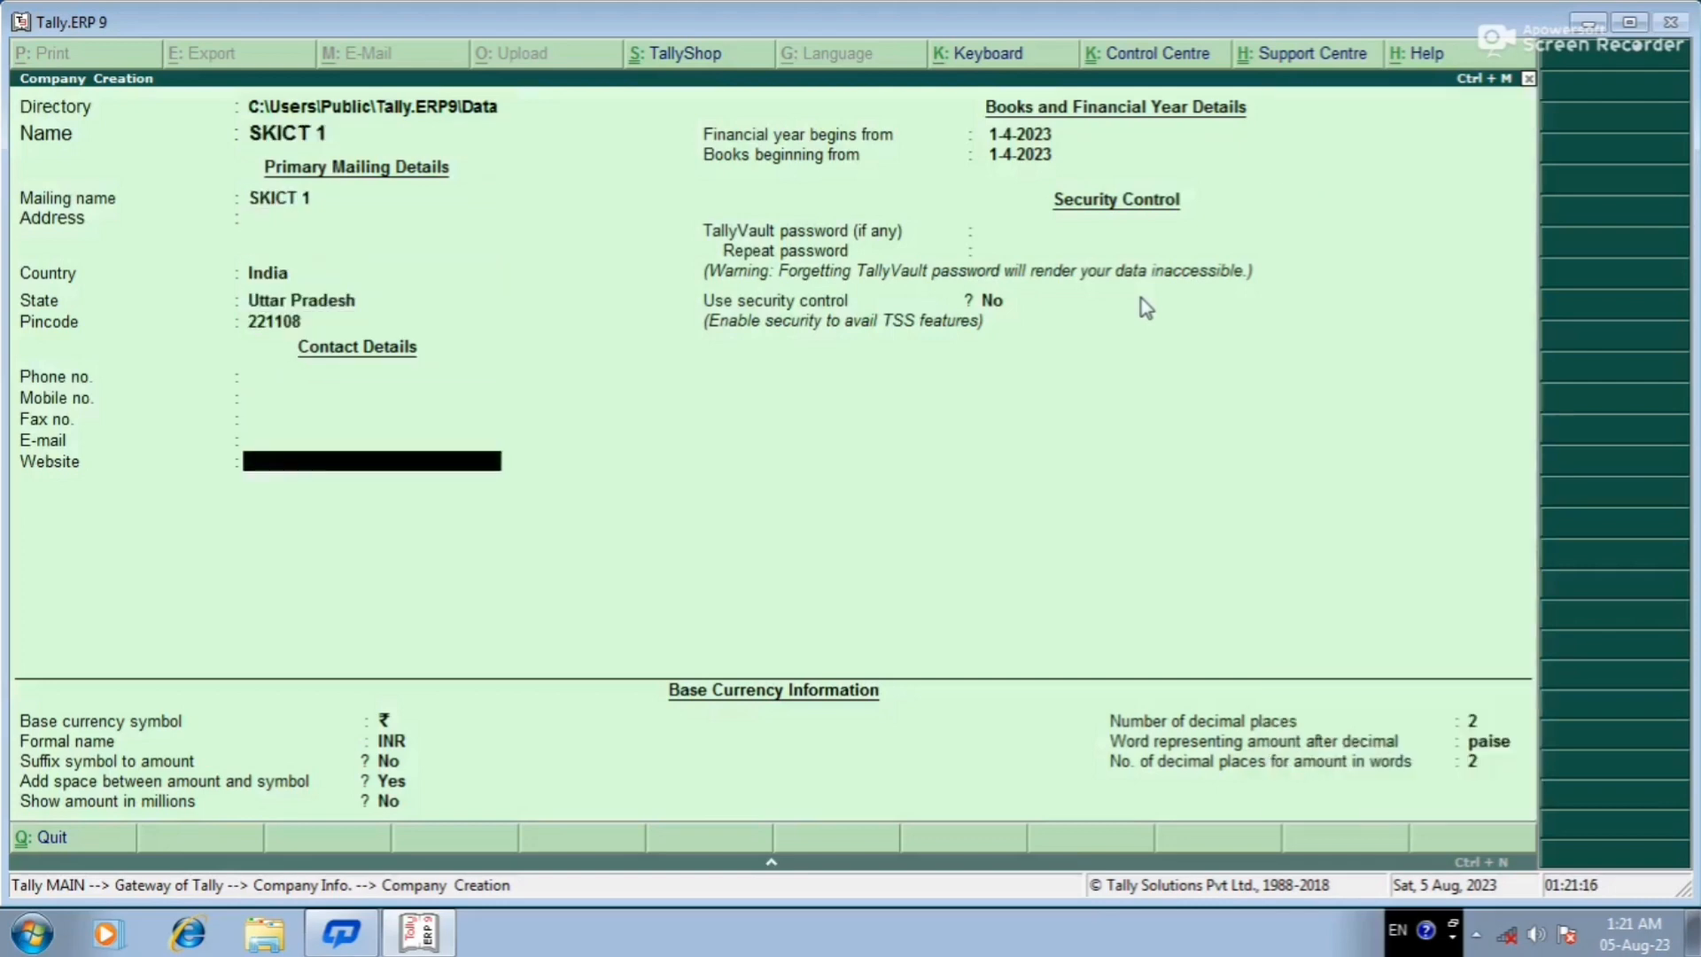
- Keep the existing financial year, security and base currency settings, and save the SKICT 1 company
{"action": "key", "text": "Return"}
{"action": "key", "text": "Return"}
{"action": "key", "text": "Return"}
{"action": "key", "text": "Return"}
{"action": "key", "text": "Return"}
{"action": "key", "text": "Return"}
{"action": "key", "text": "Return"}
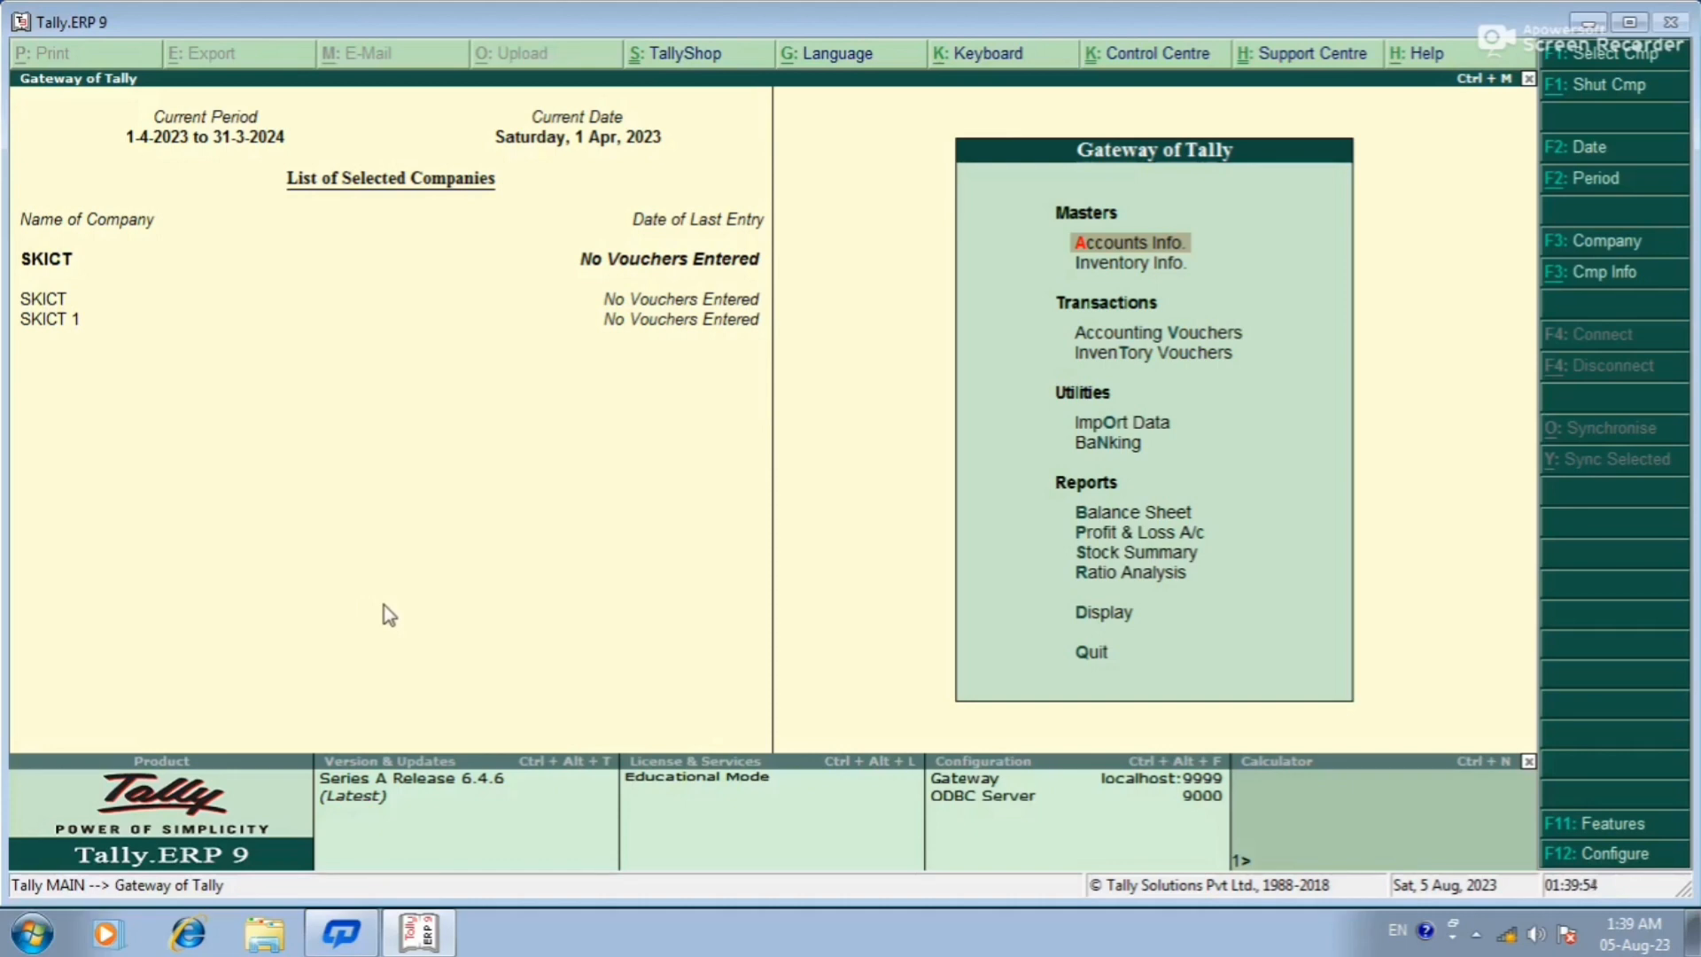
- Shut the open companies SKICT and SKICT 1
{"action": "key", "text": "alt+F1"}
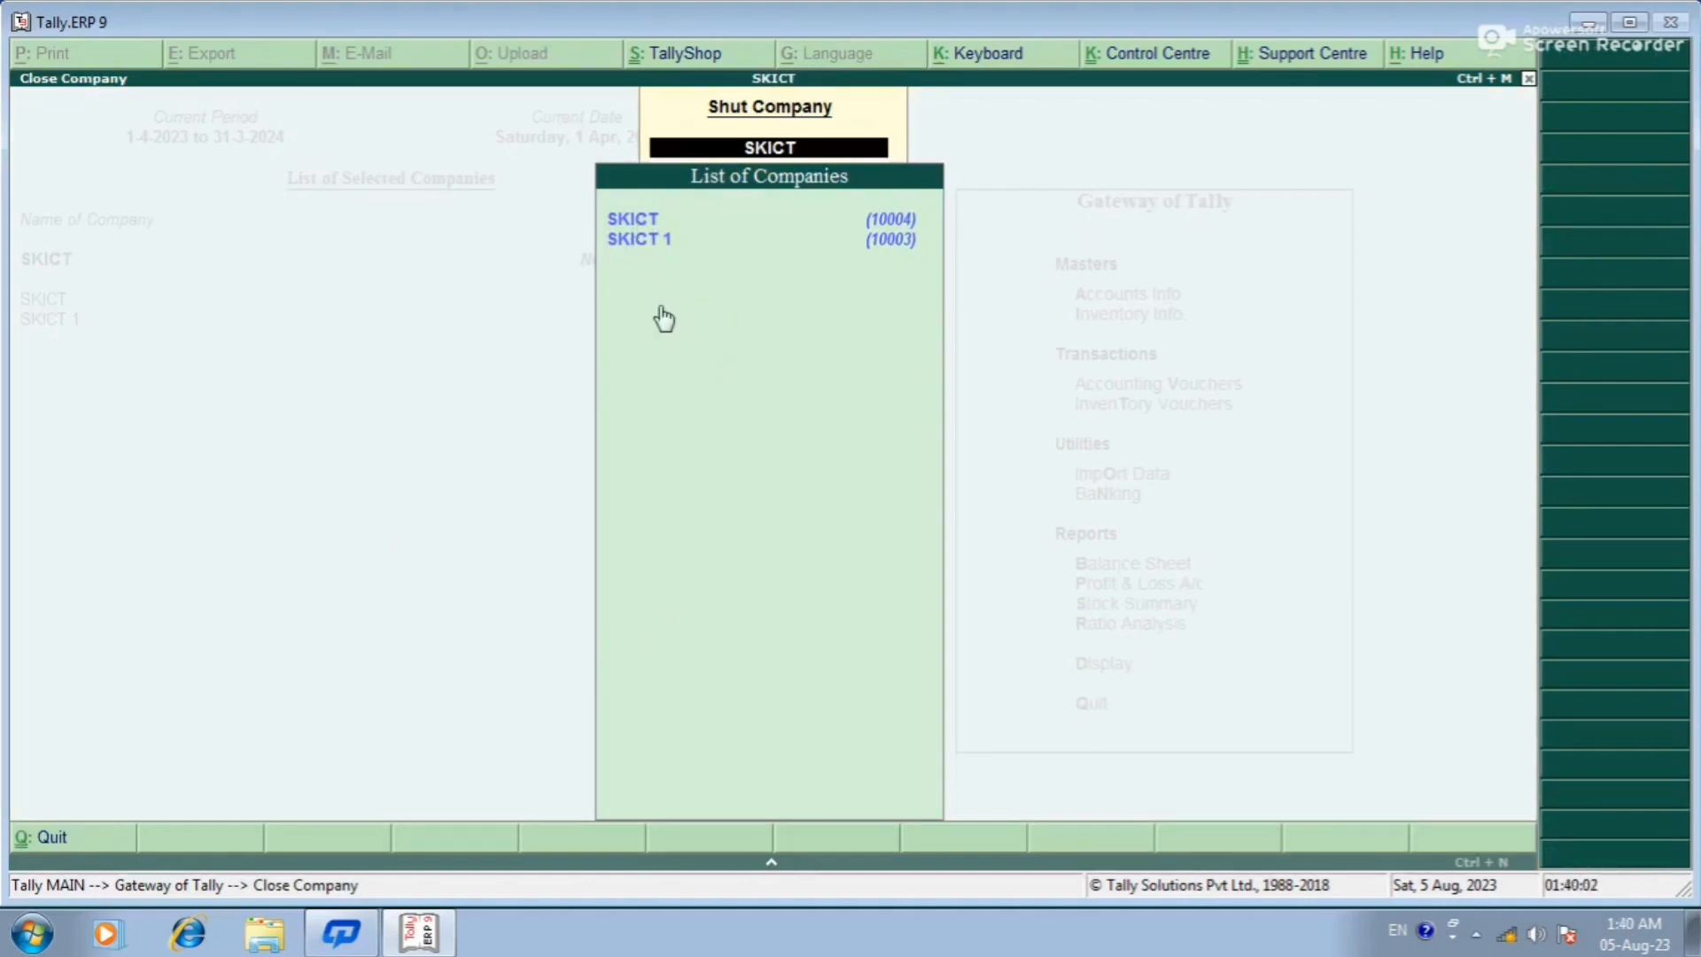
{"action": "key", "text": "Return"}
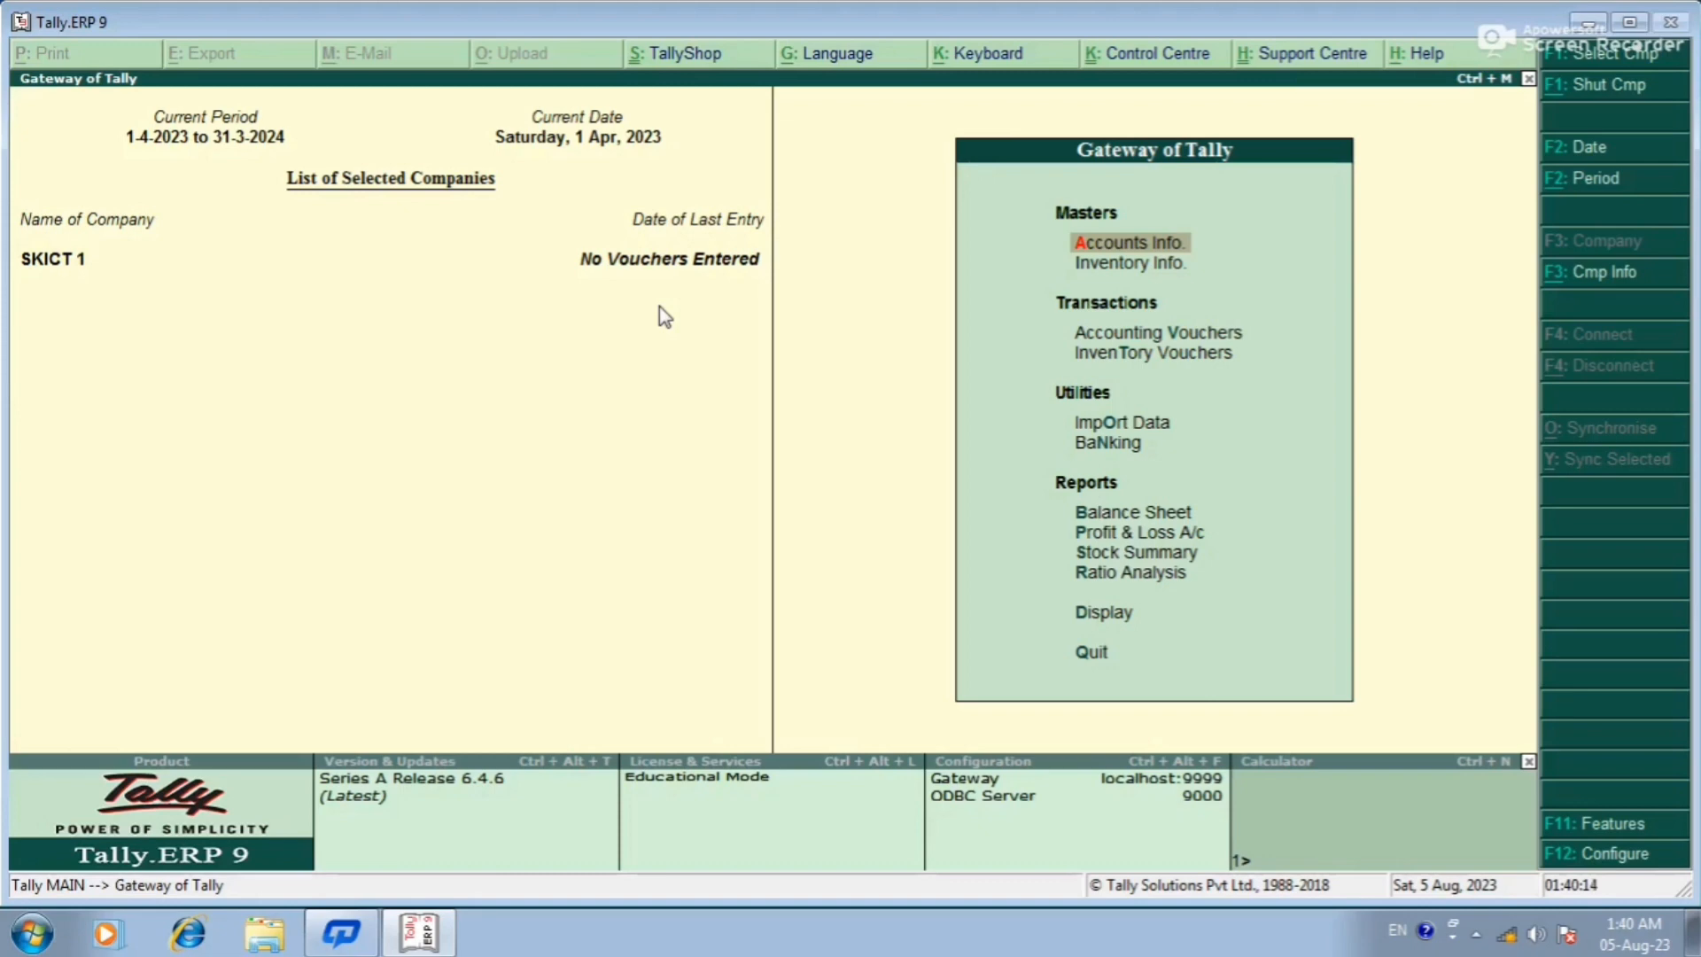
{"action": "key", "text": "alt+F1"}
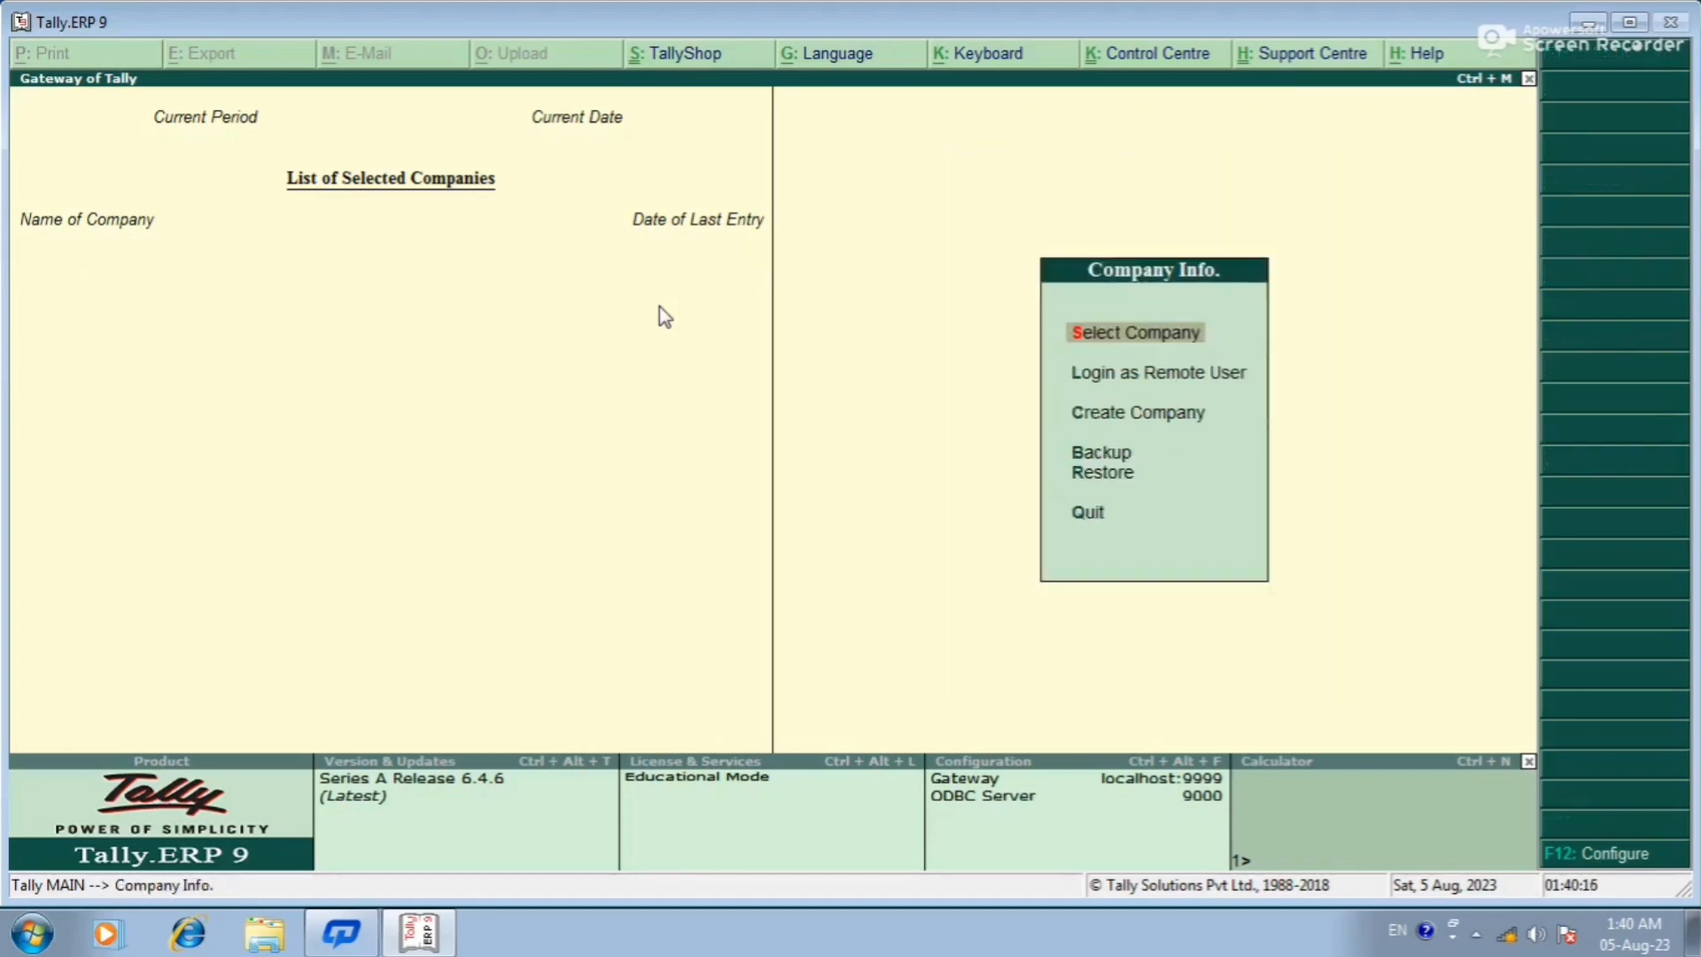